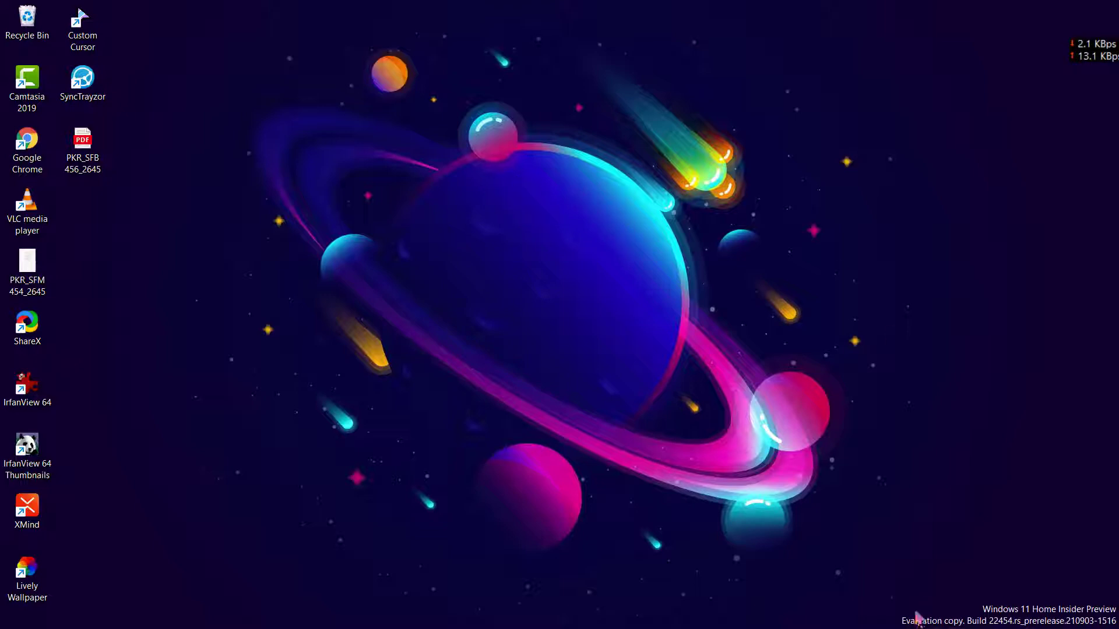
Step: Check OneDrive's connection status in the tray, then open the Start menu's All apps list
mouse_move(933, 621)
click(933, 612)
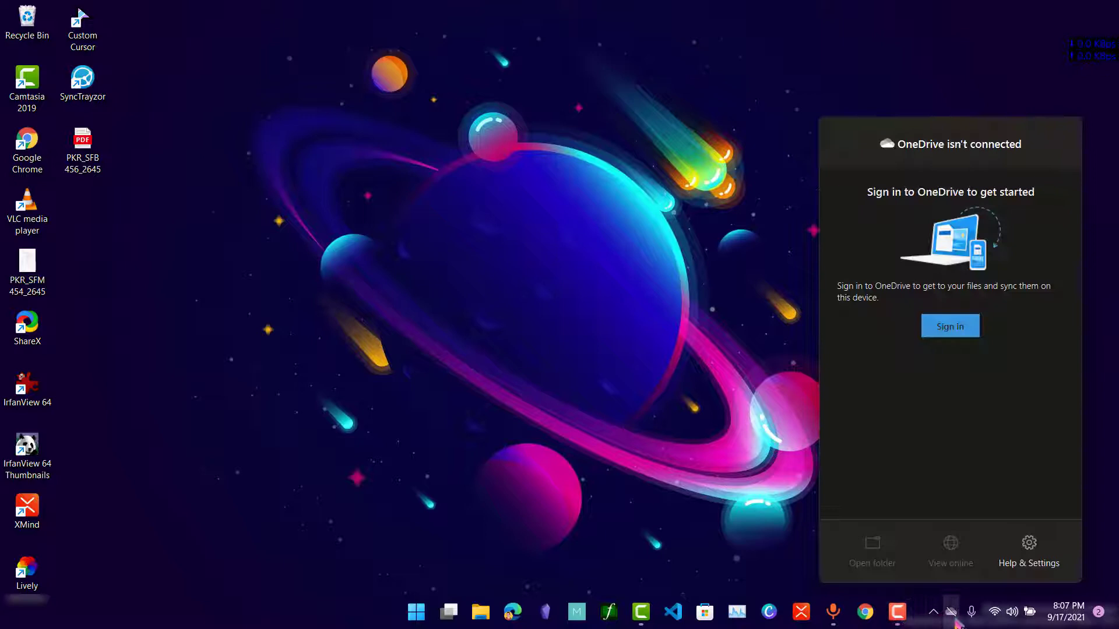
click(951, 615)
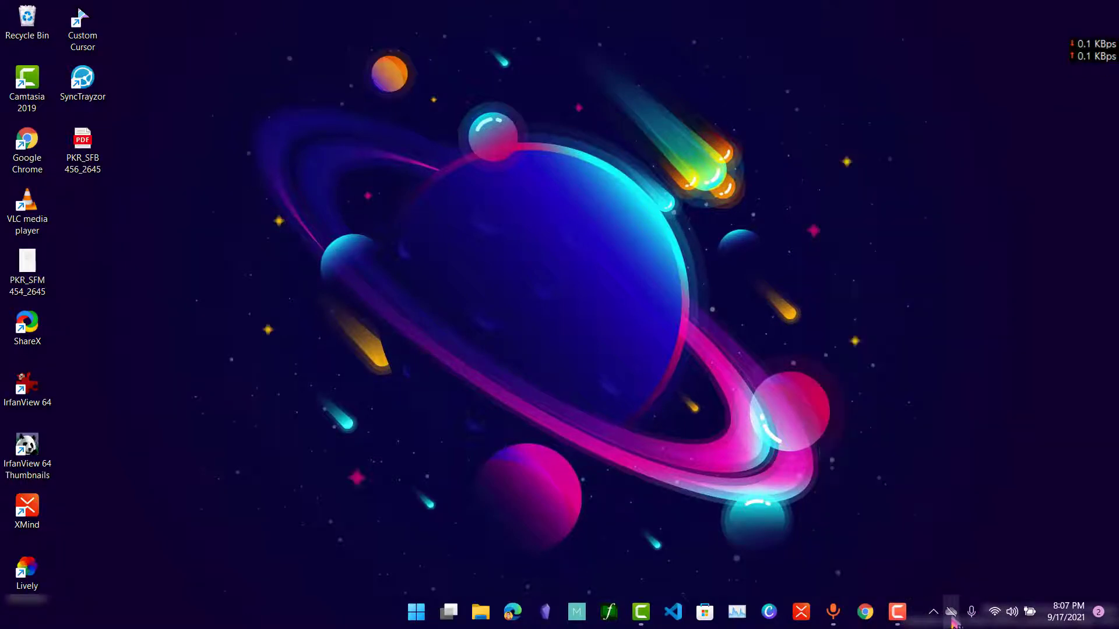
click(415, 612)
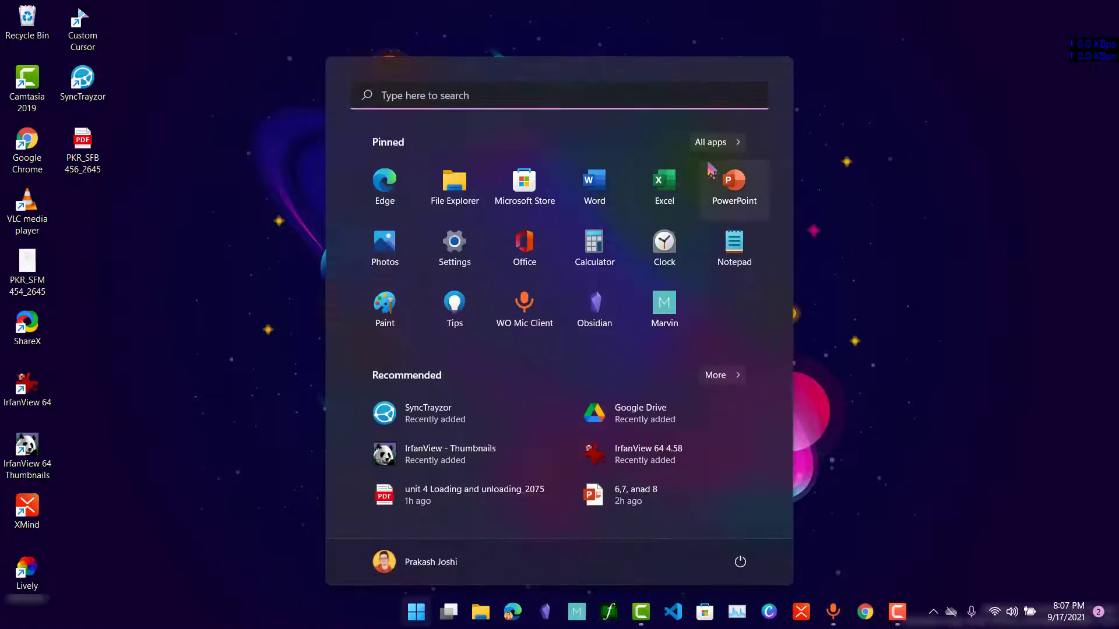
click(730, 141)
scroll(535, 386, down, 5)
scroll(535, 387, down, 5)
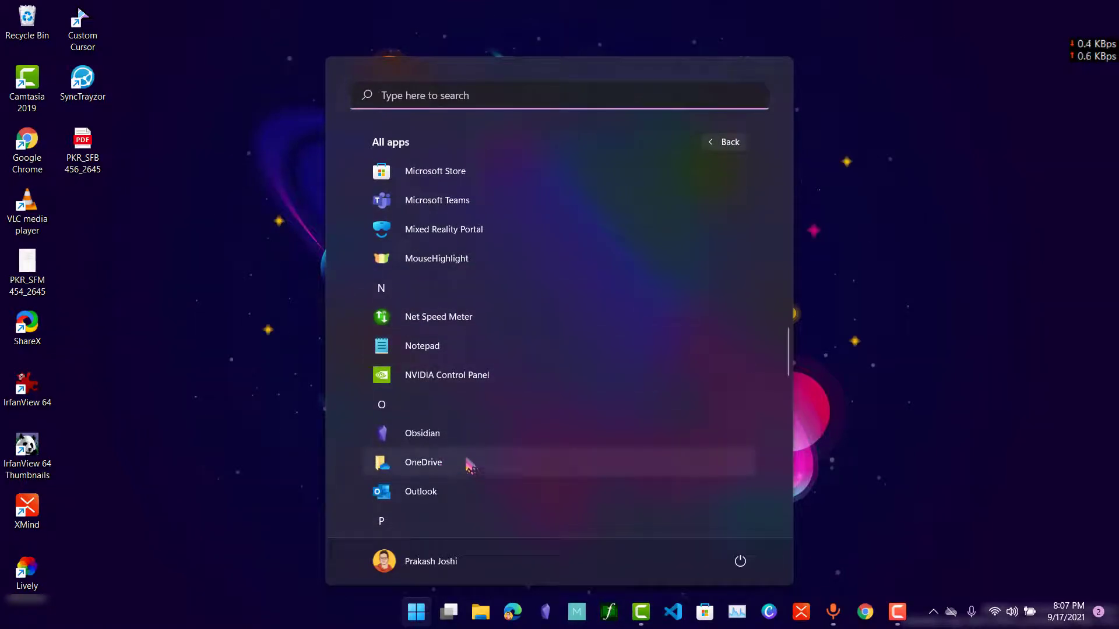
Step: Launch OneDrive setup and sign in with the Microsoft account email and password
click(470, 466)
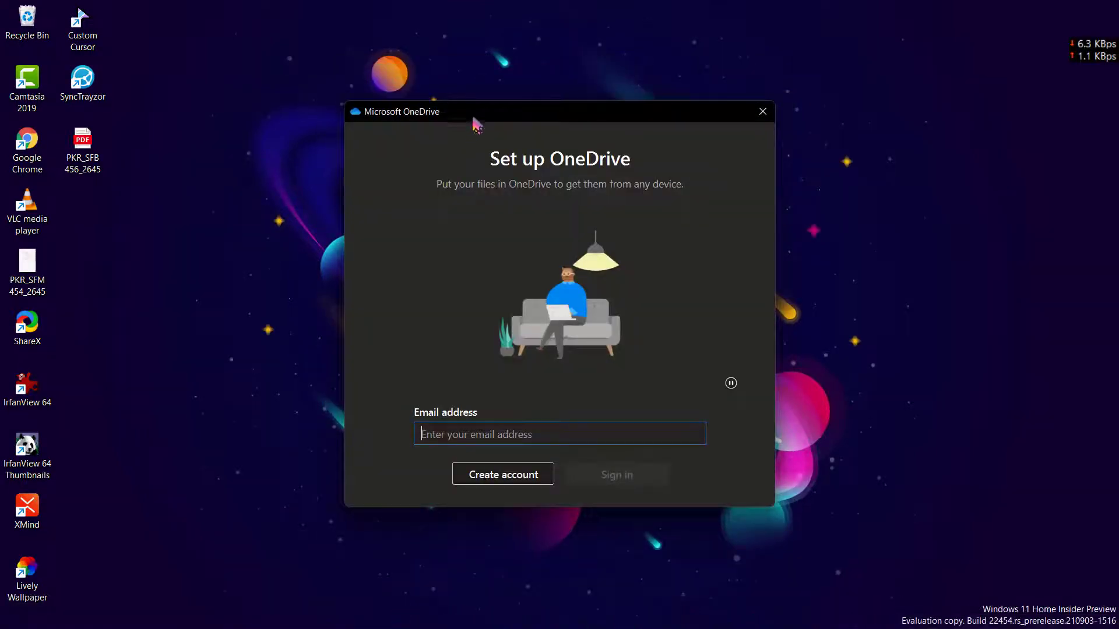
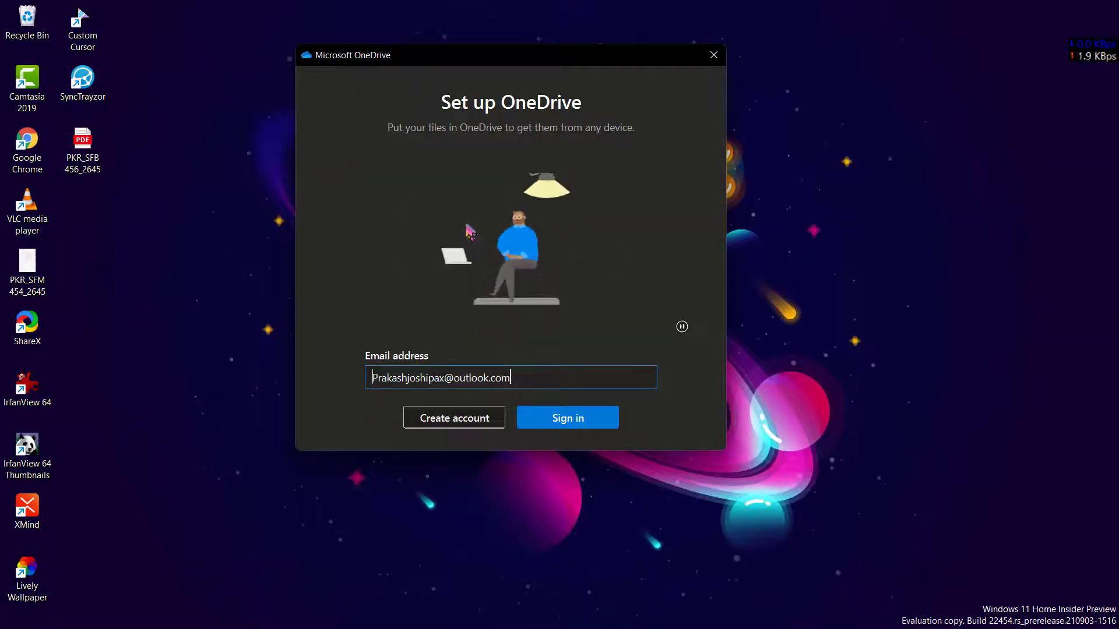
click(573, 420)
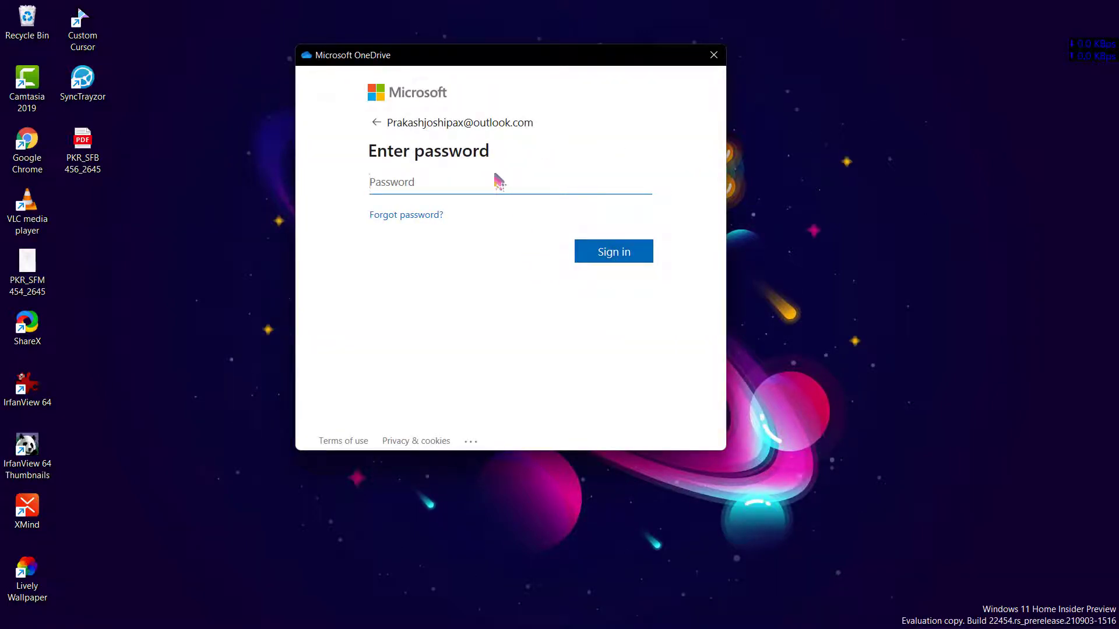
text(•)
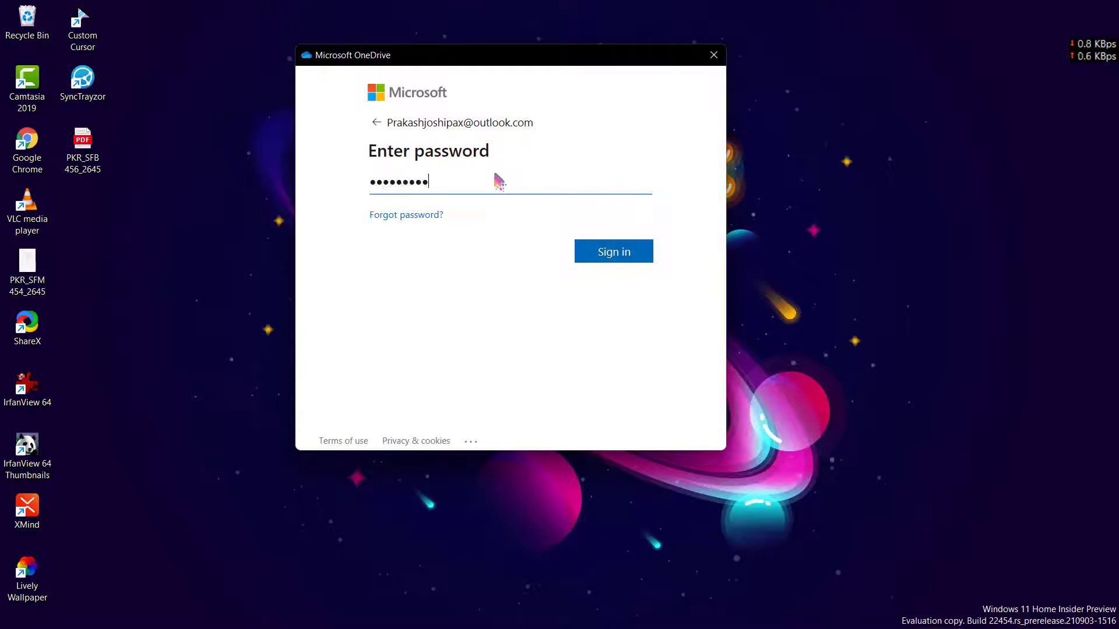
key(Return)
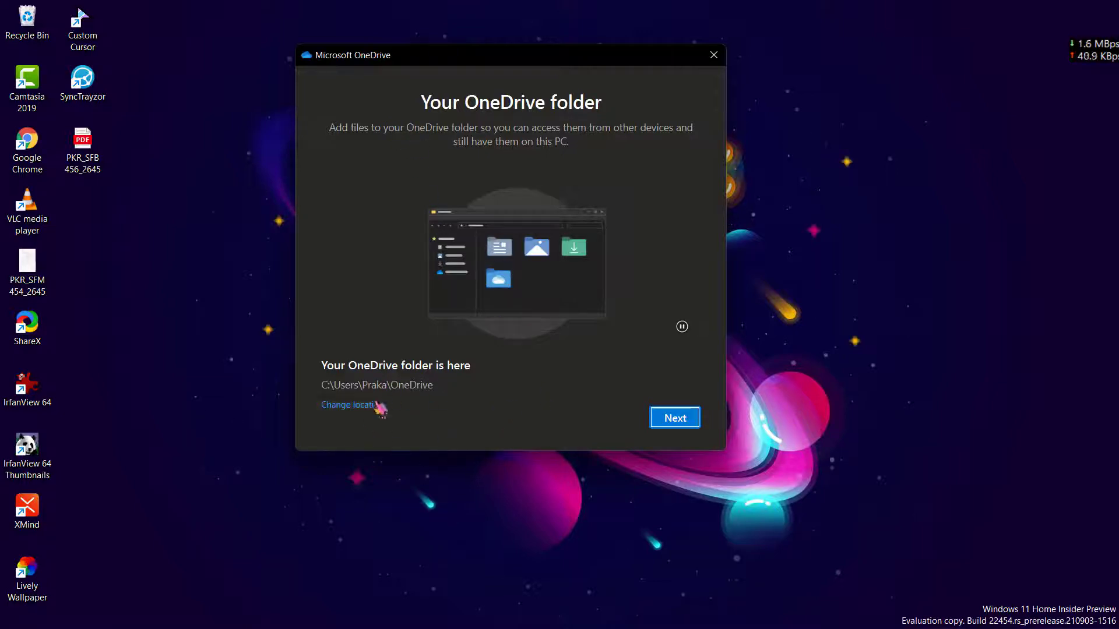
Step: Keep the existing OneDrive folder, skip the tour and mobile app, and open the folder
click(676, 418)
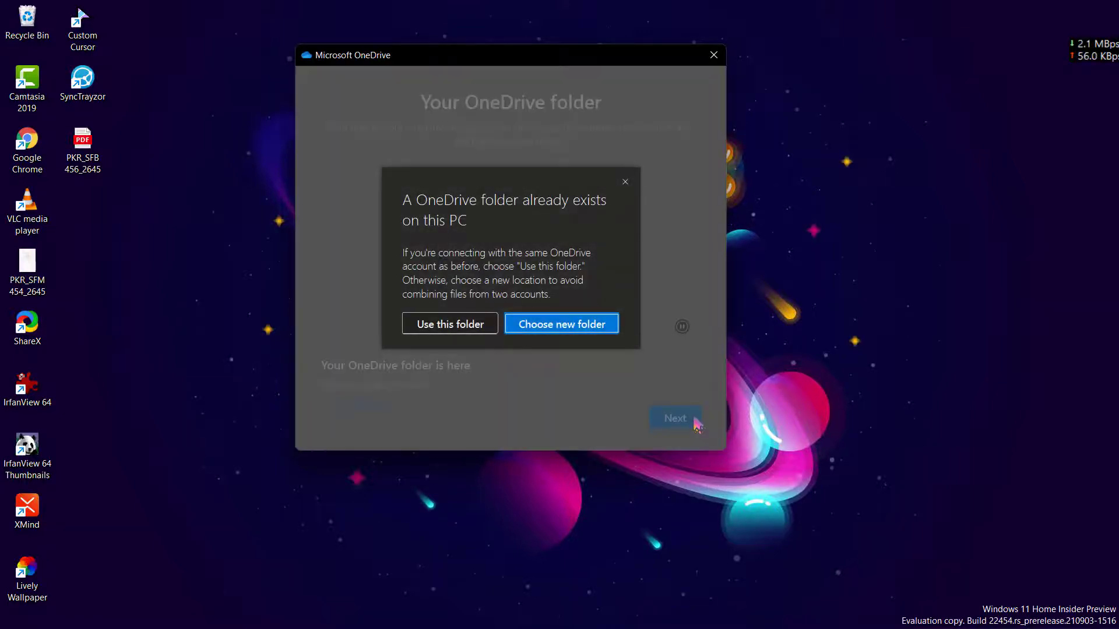
click(451, 323)
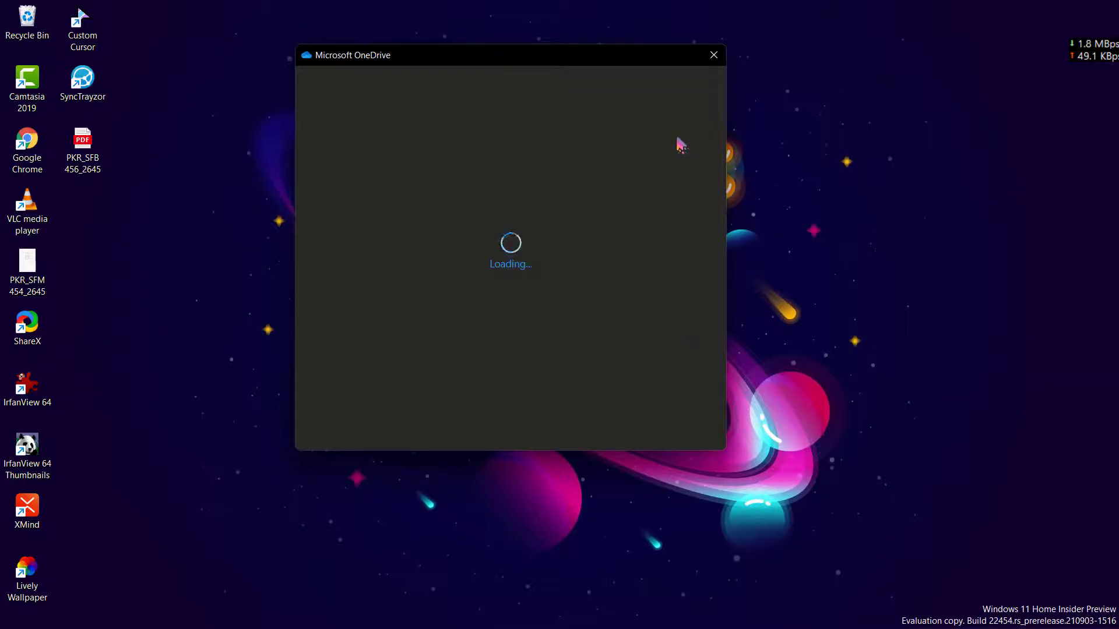
click(672, 418)
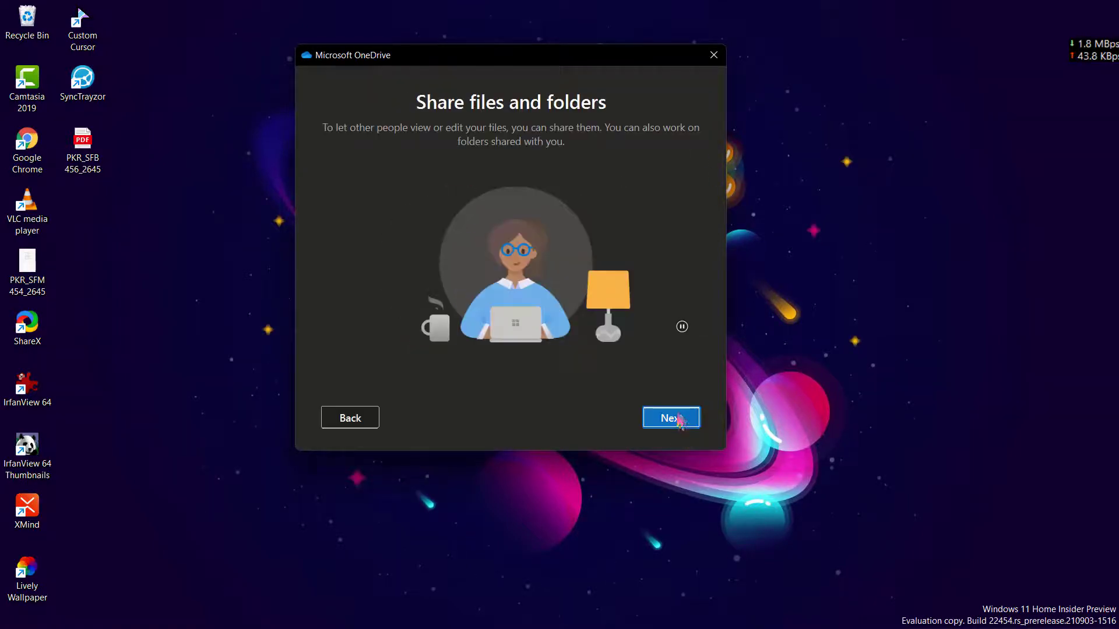
click(682, 423)
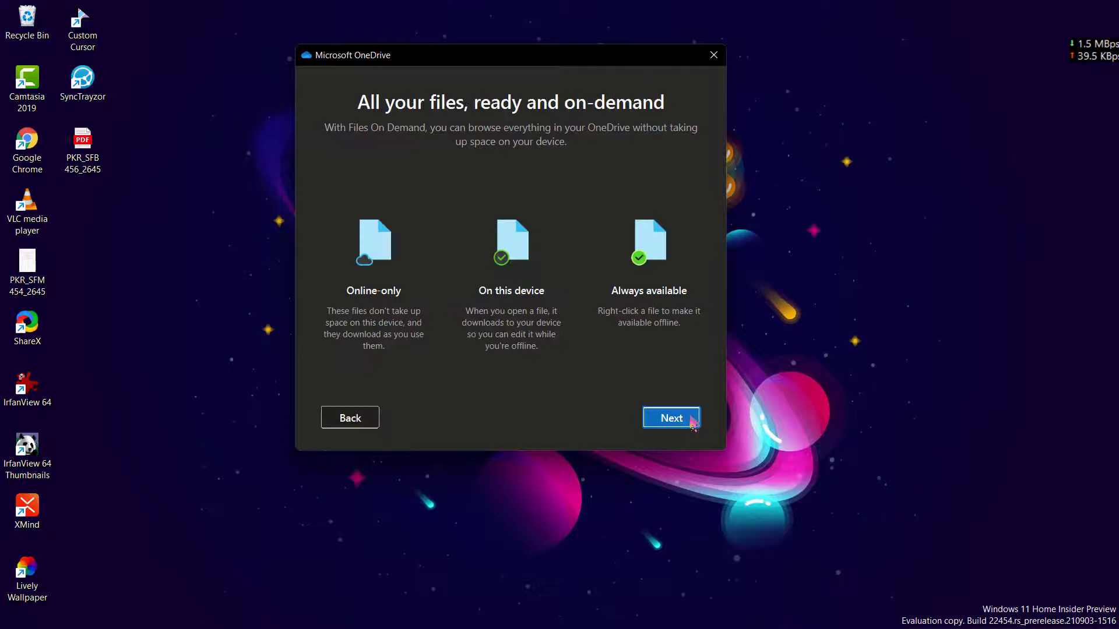
click(672, 418)
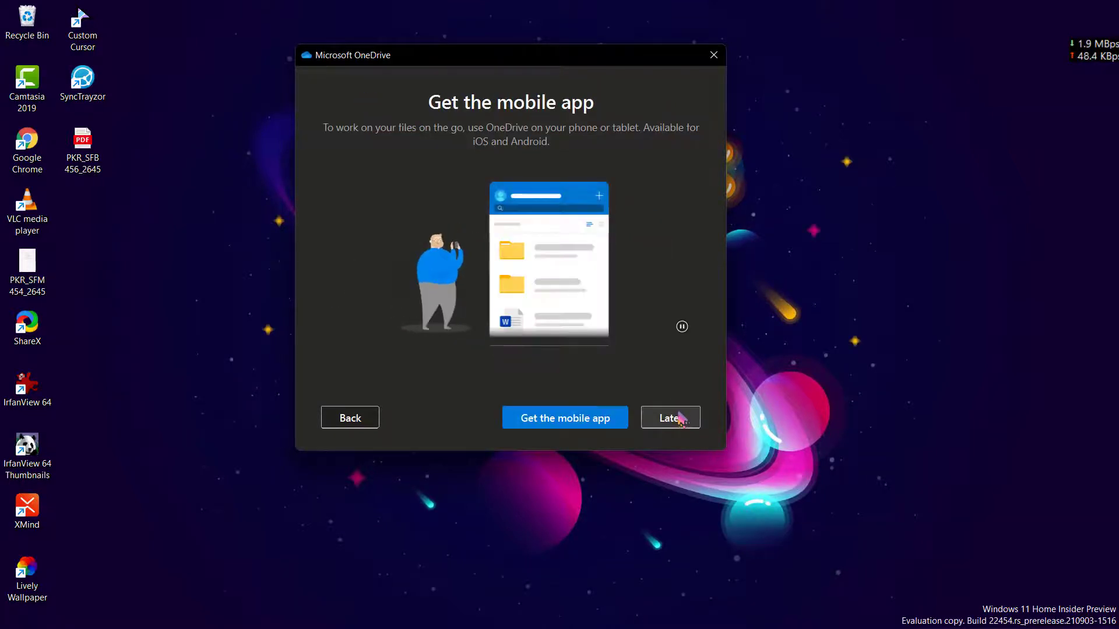
click(671, 418)
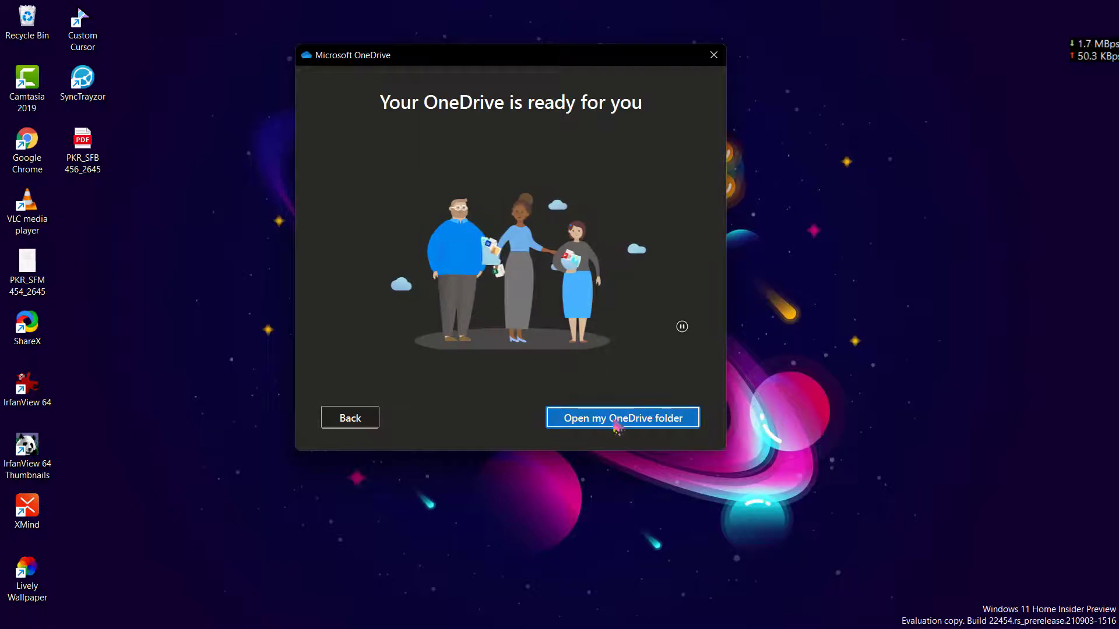
click(661, 426)
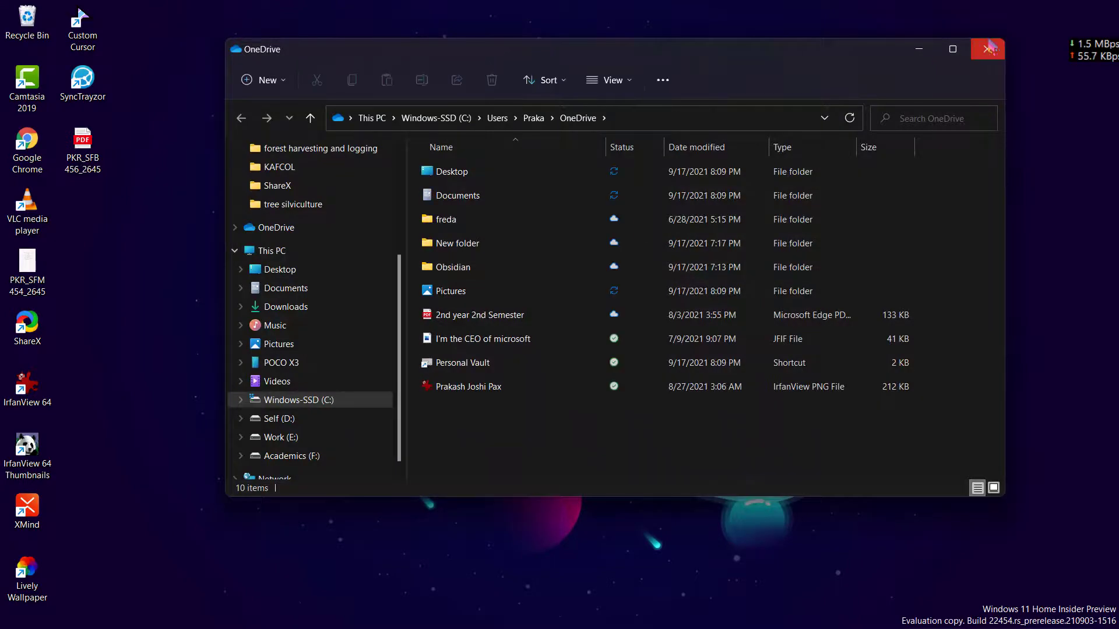
click(992, 45)
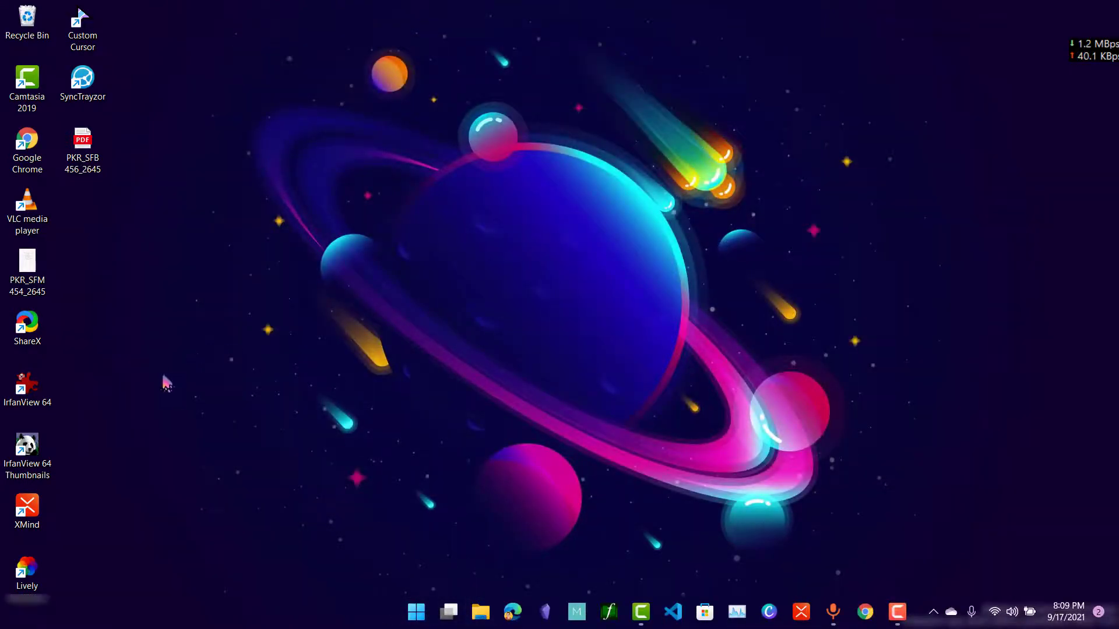
key(super+e)
click(280, 404)
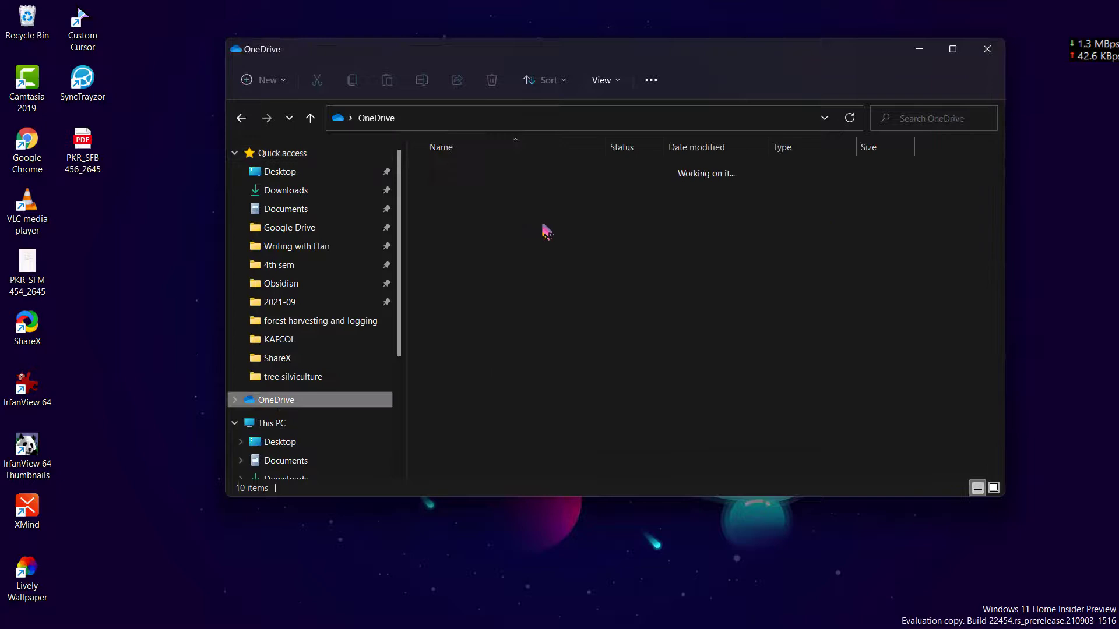
mouse_move(498, 463)
mouse_down()
mouse_move(549, 174)
mouse_move(487, 172)
mouse_up()
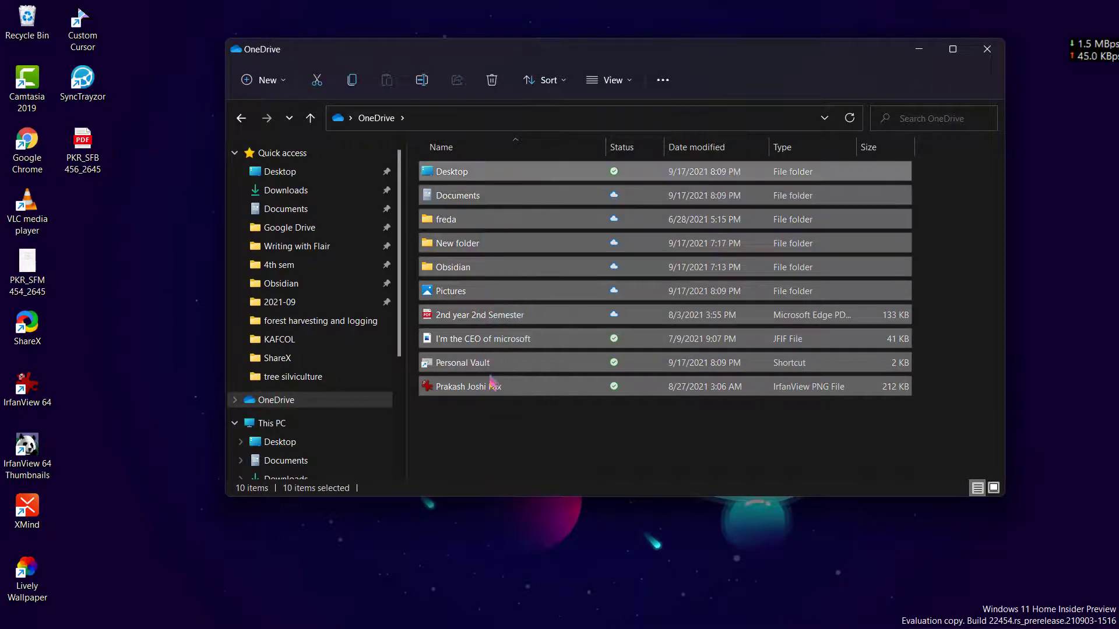
click(511, 427)
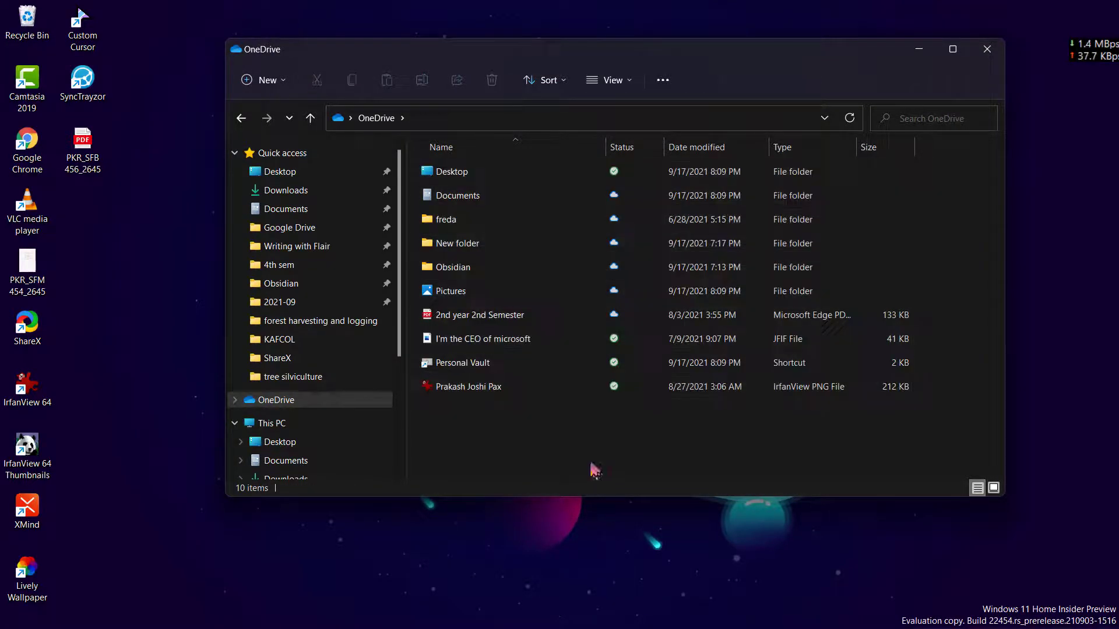
click(988, 48)
Step: Review the 2, 8 and 24-hour pause options under Help & Settings, then close the flyout
click(949, 612)
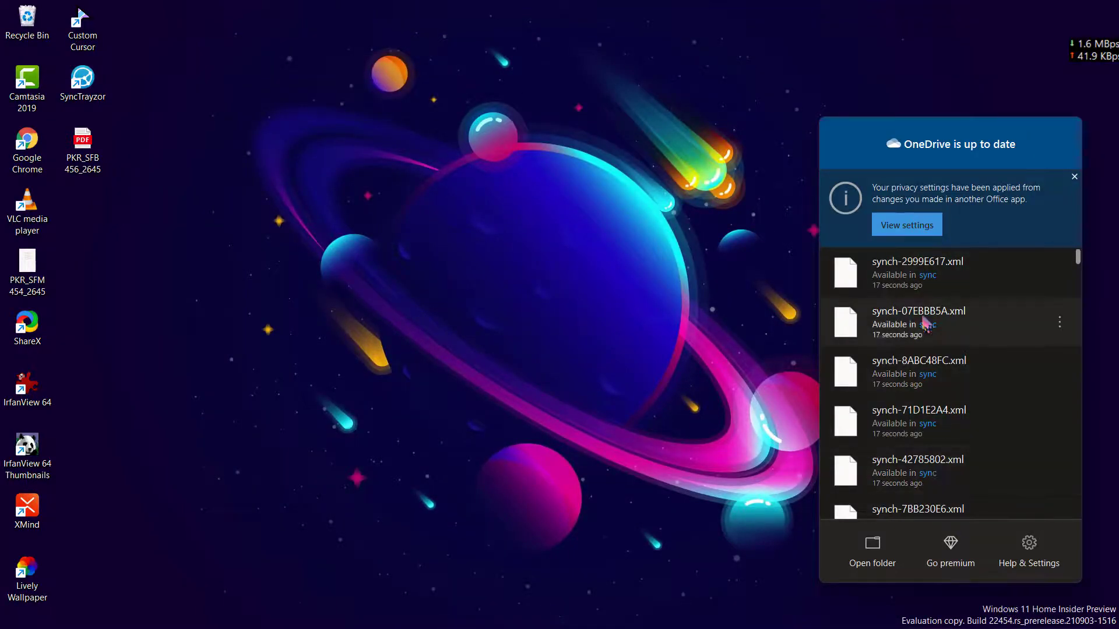
scroll(944, 386, down, 5)
scroll(937, 391, down, 5)
scroll(937, 391, down, 5)
scroll(937, 386, down, 5)
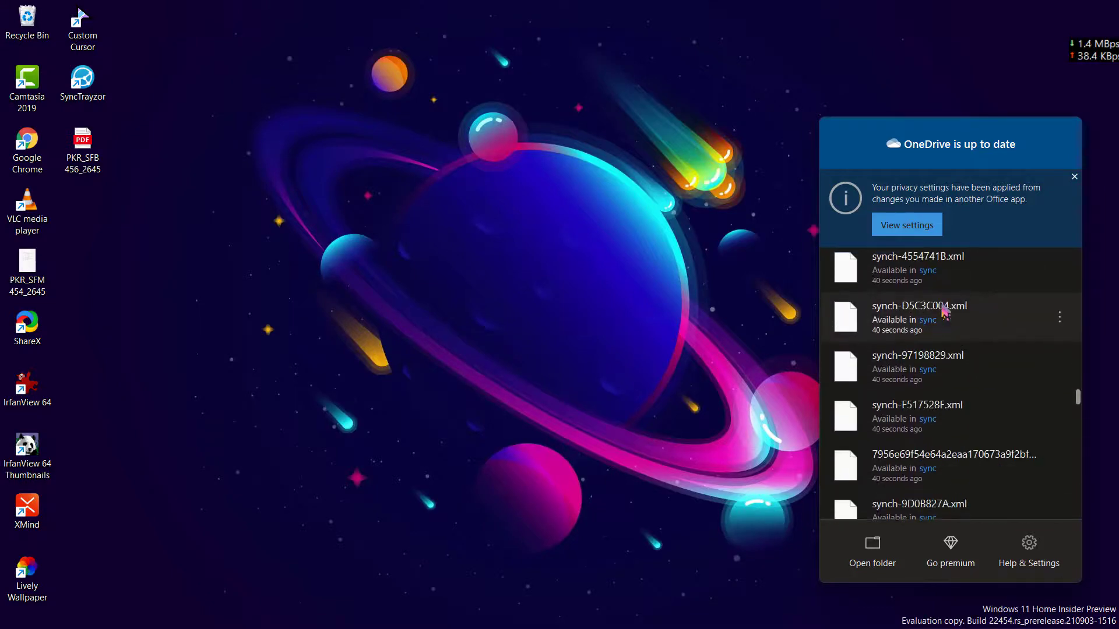
scroll(962, 420, down, 3)
click(1048, 544)
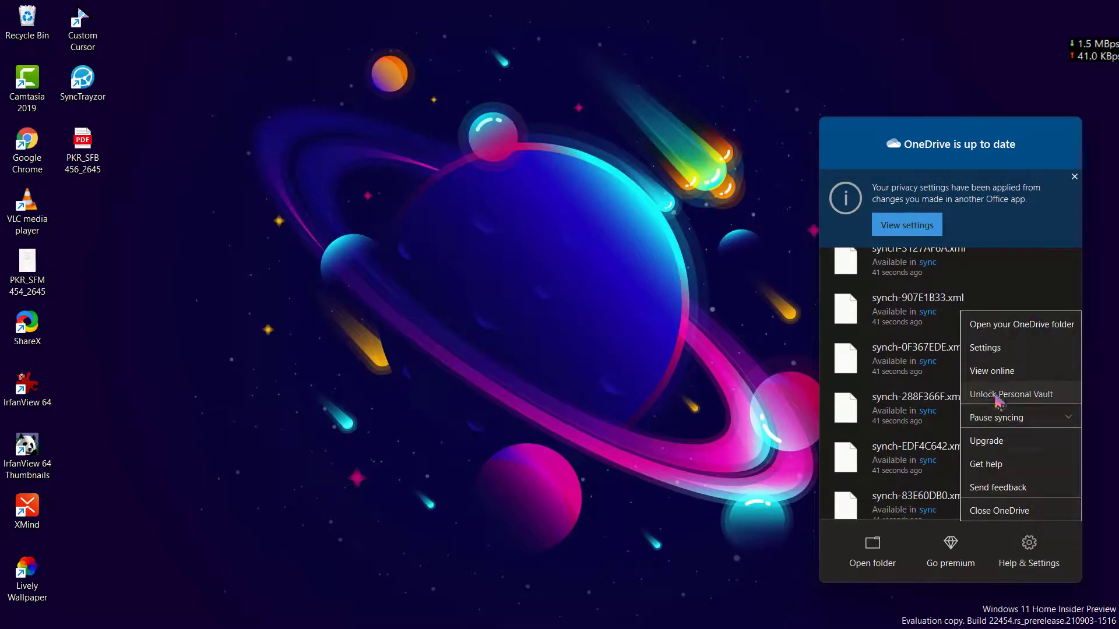
click(1014, 420)
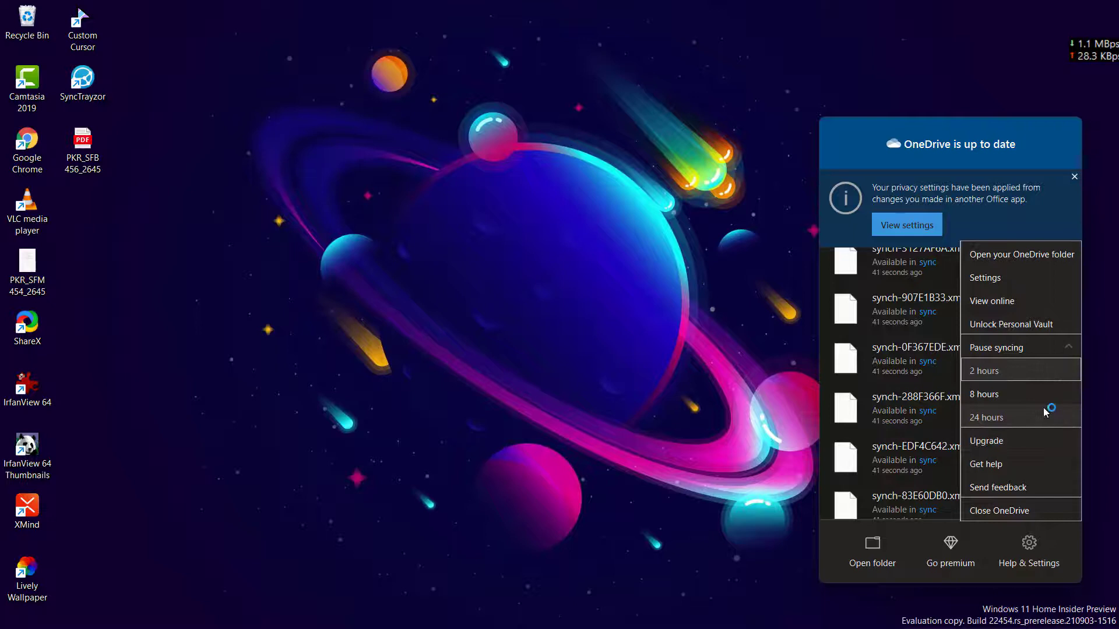
click(1040, 350)
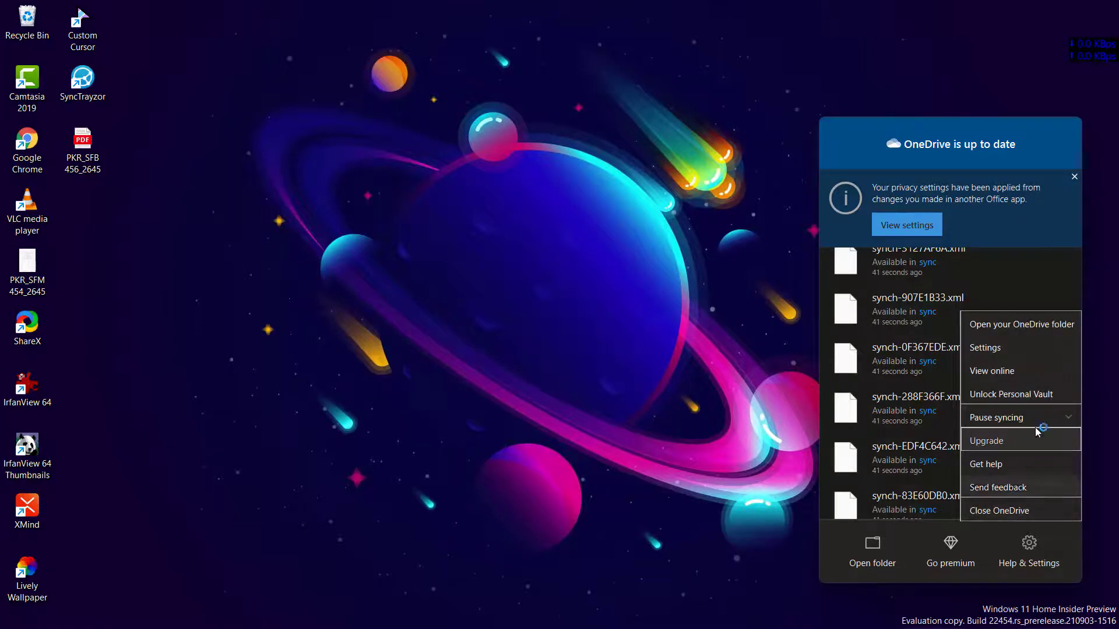
click(718, 412)
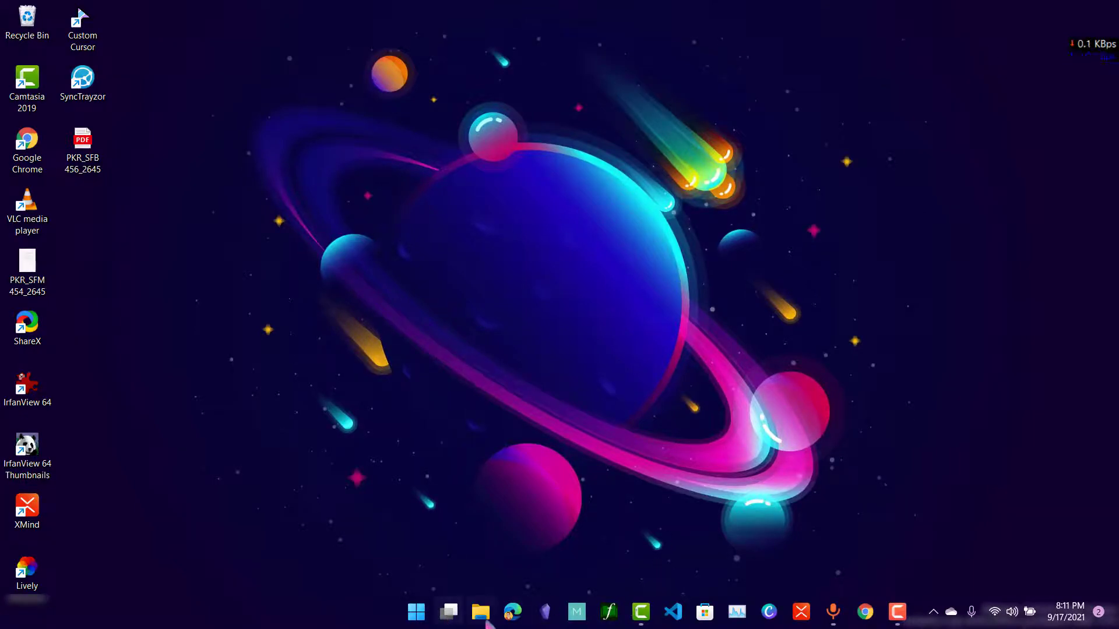
Step: Open File Explorer at the OneDrive folder and try selecting its Desktop, Documents and Pictures folders
click(481, 612)
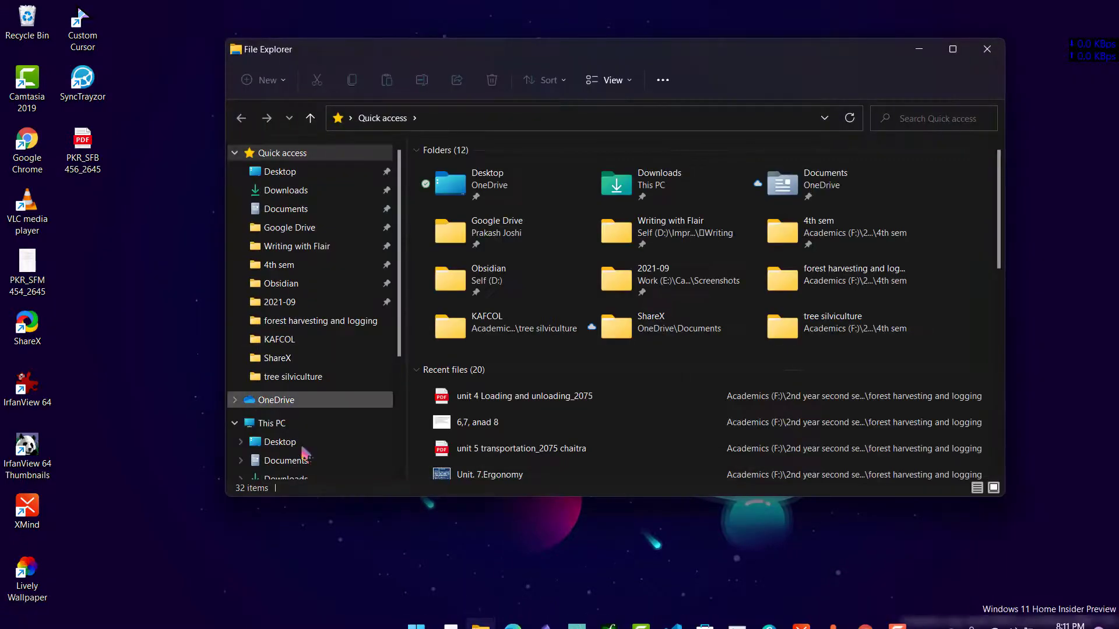
click(277, 400)
click(519, 178)
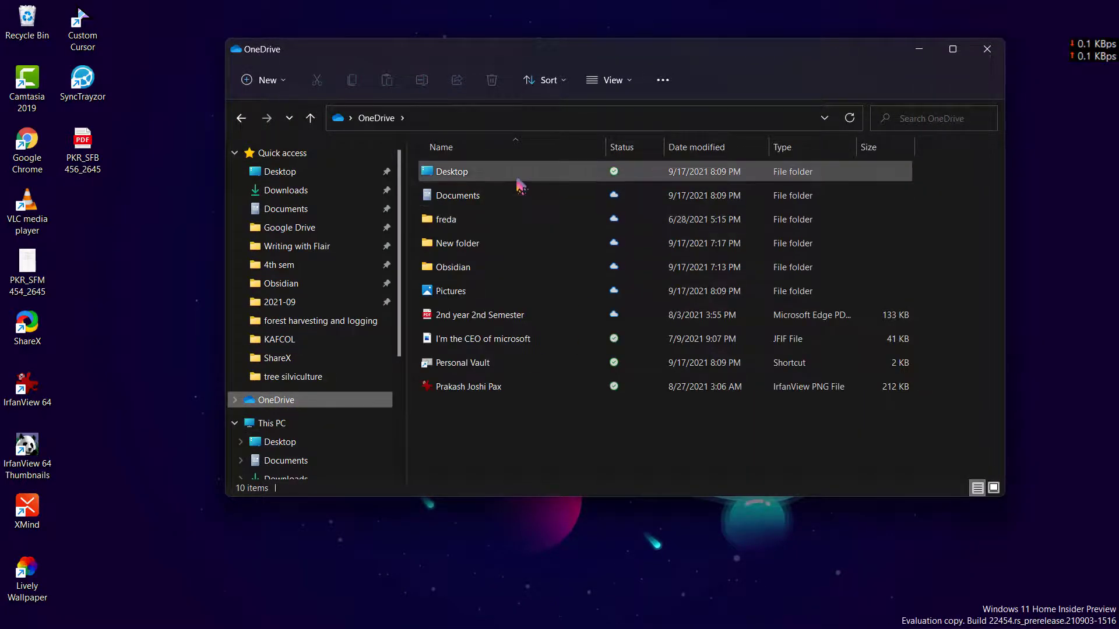
ctrl+click(513, 196)
ctrl+click(490, 290)
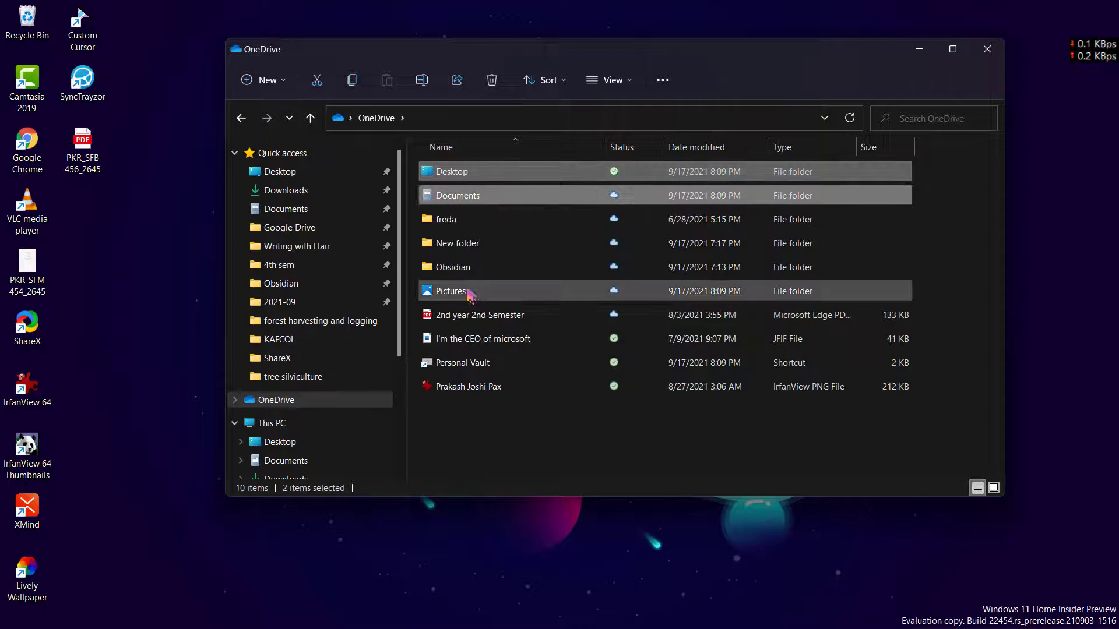
click(964, 185)
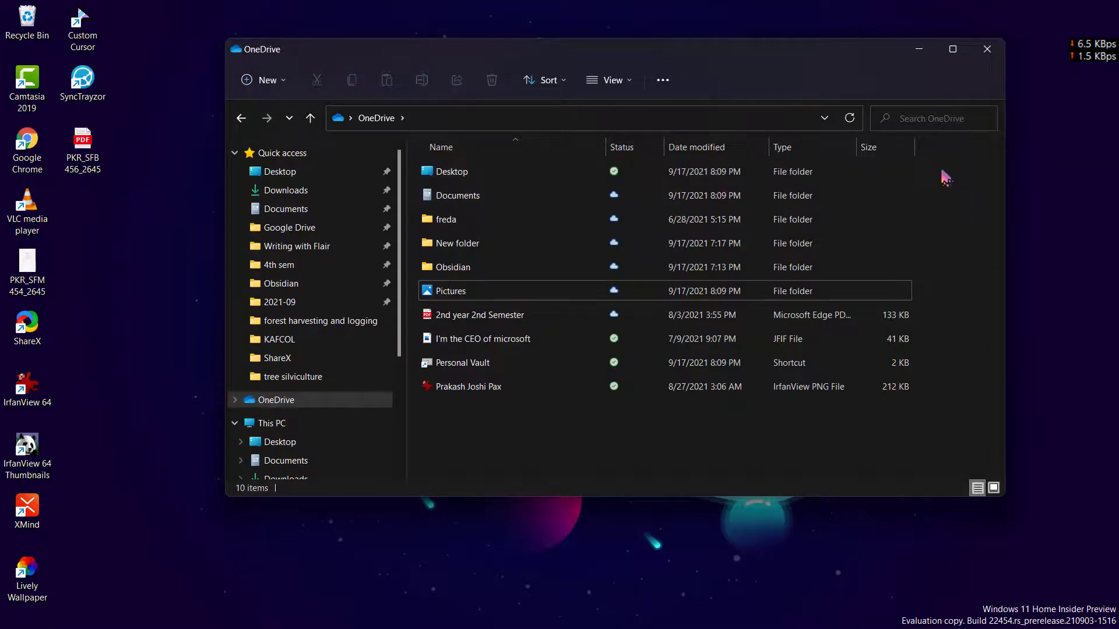
Step: Browse Desktop, Downloads and Quick access, ending at the This PC overview
click(280, 172)
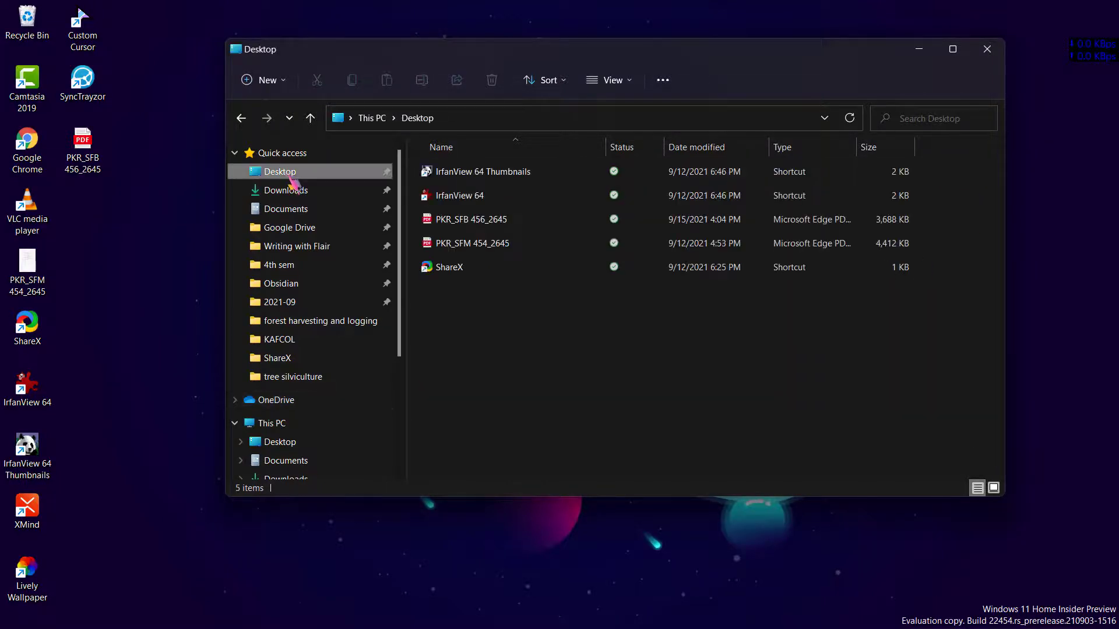
click(286, 190)
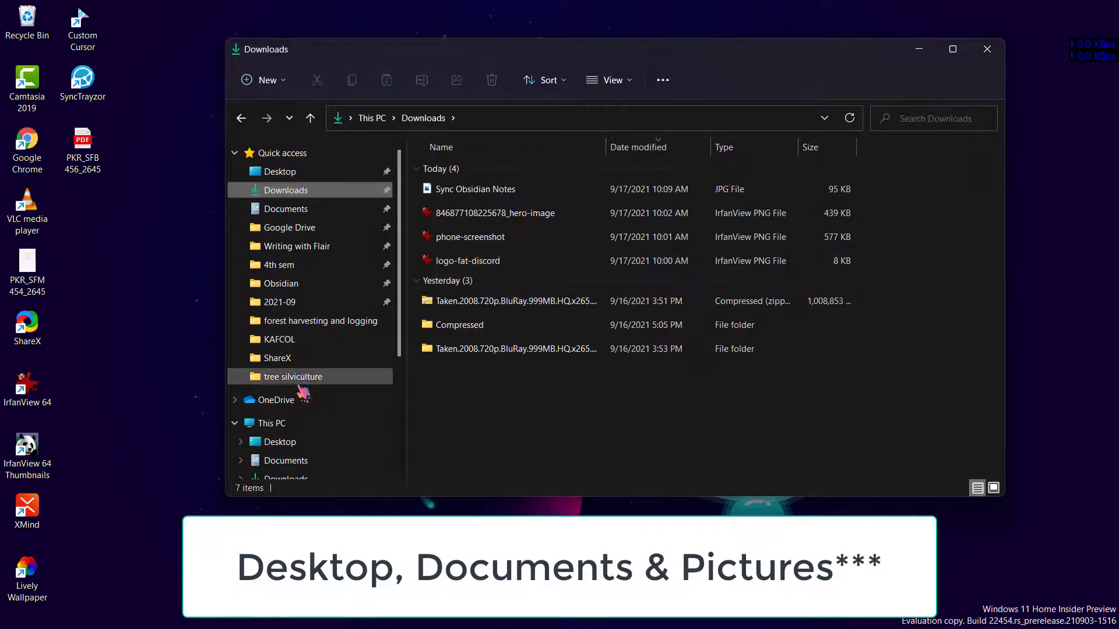
click(281, 153)
scroll(332, 311, down, 2)
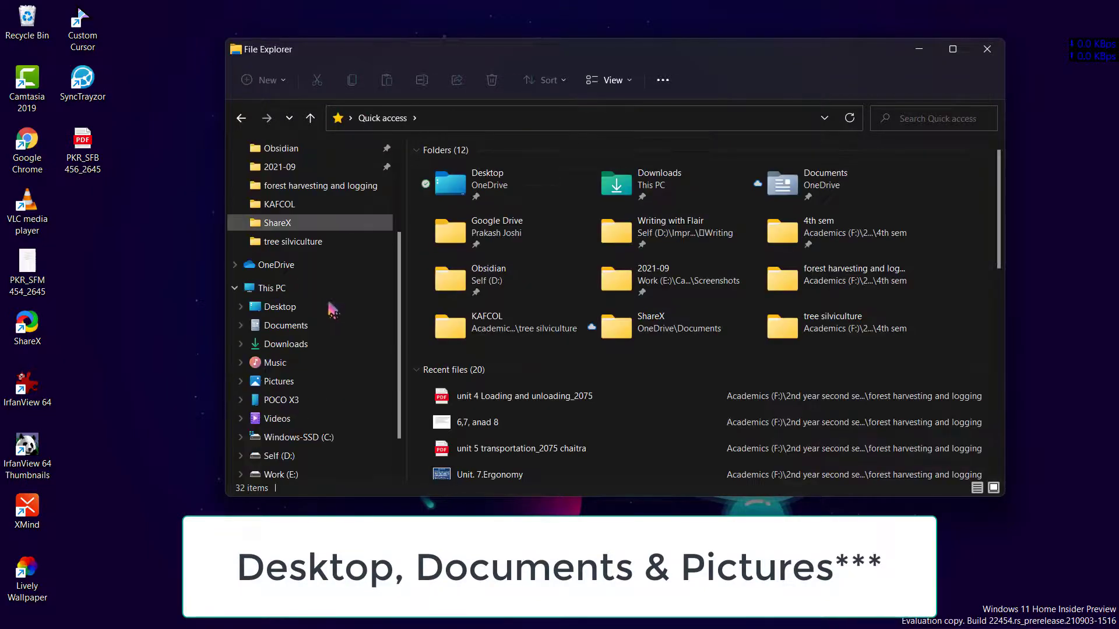
scroll(332, 311, down, 1)
click(272, 268)
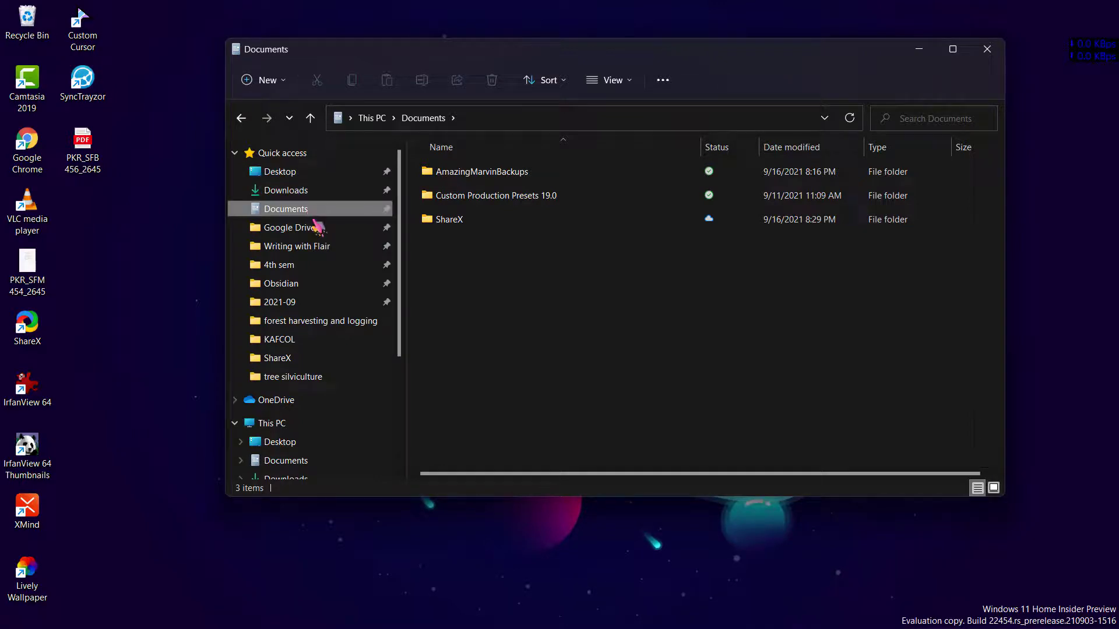
Step: From This PC, look inside Work (E:), then open the Self (D:) drive
click(325, 424)
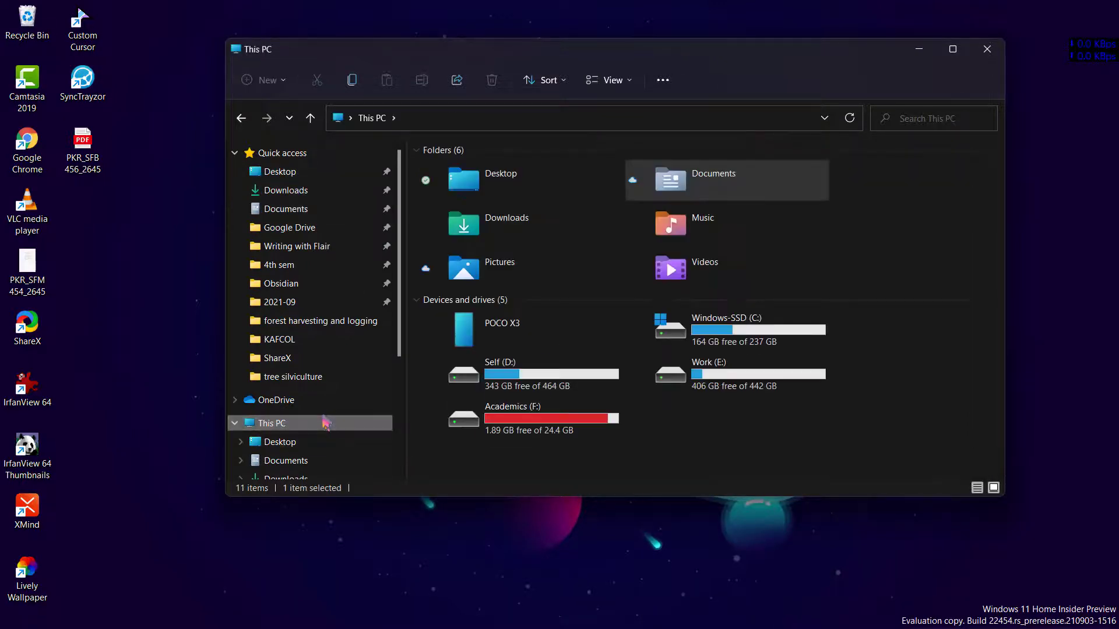
click(746, 438)
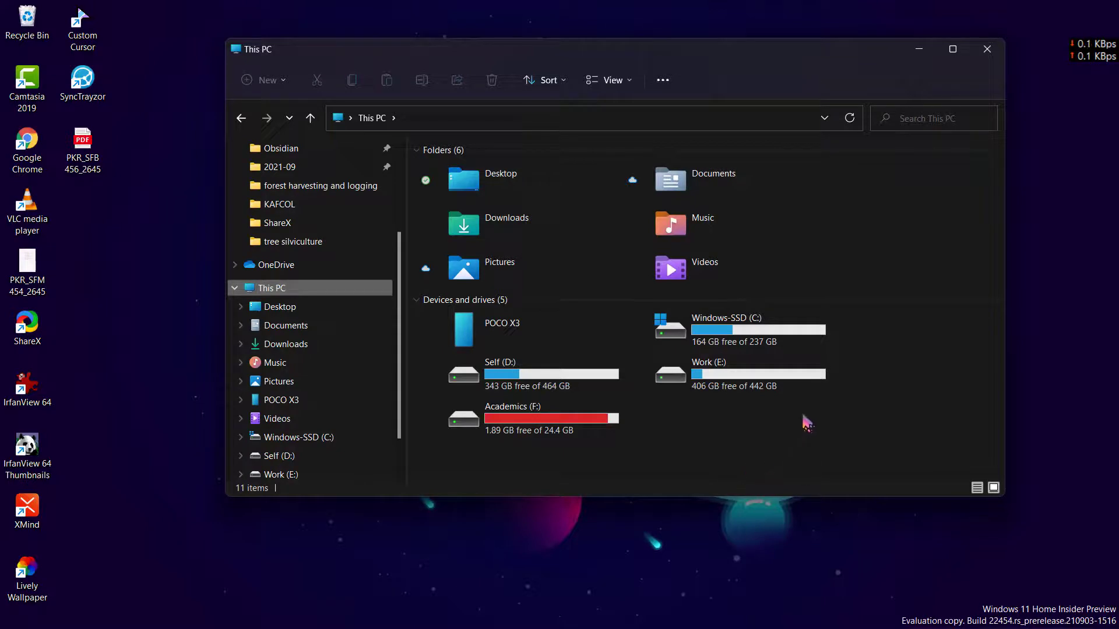
double_click(695, 384)
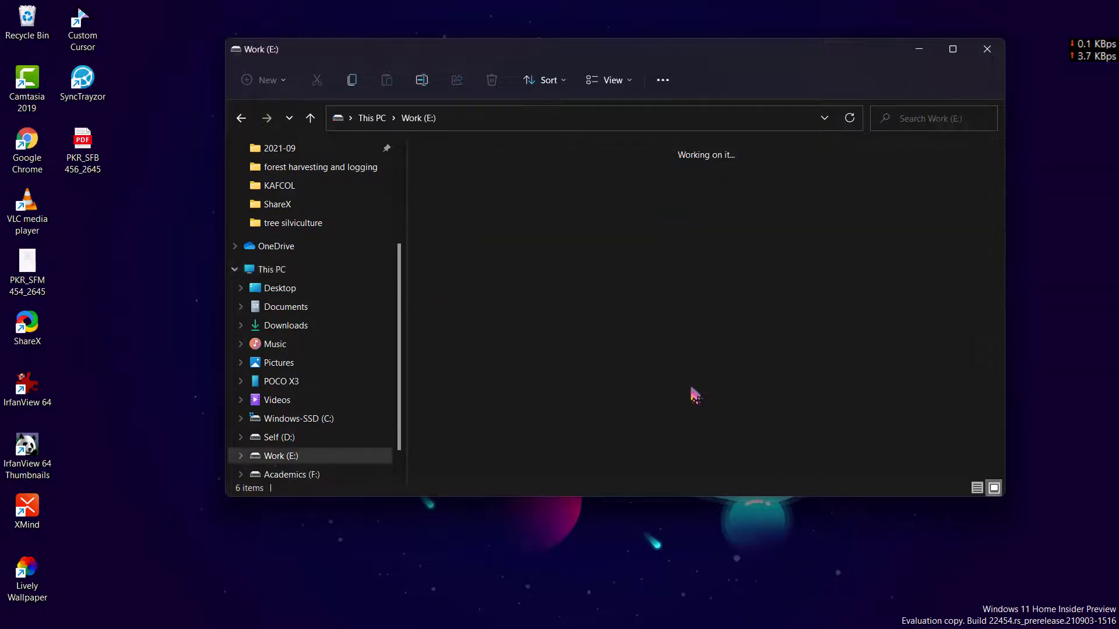
click(242, 118)
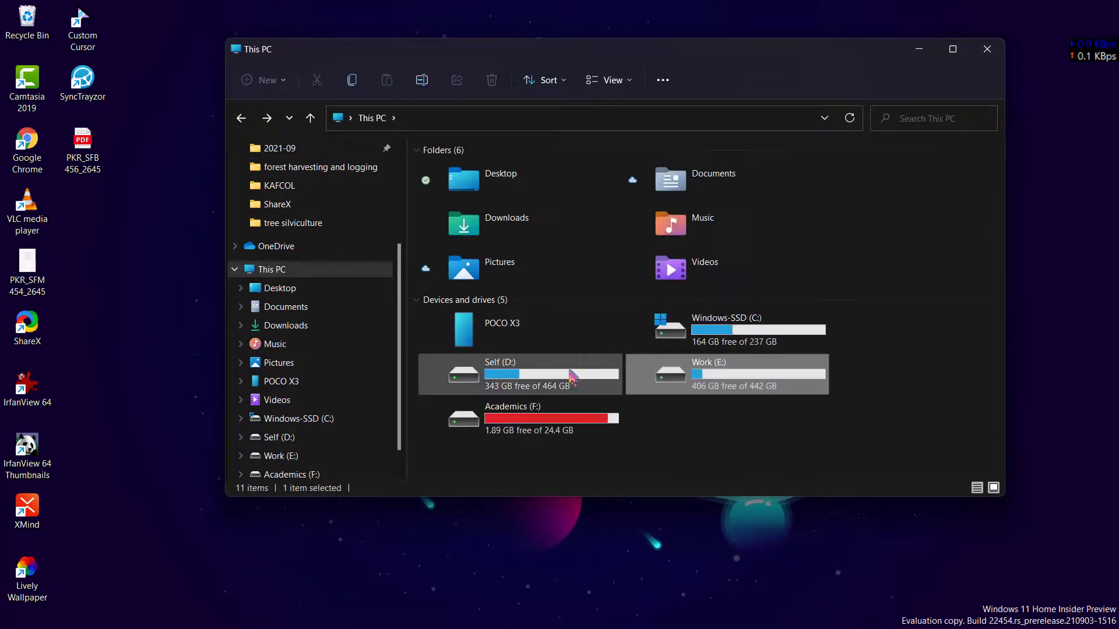
double_click(568, 371)
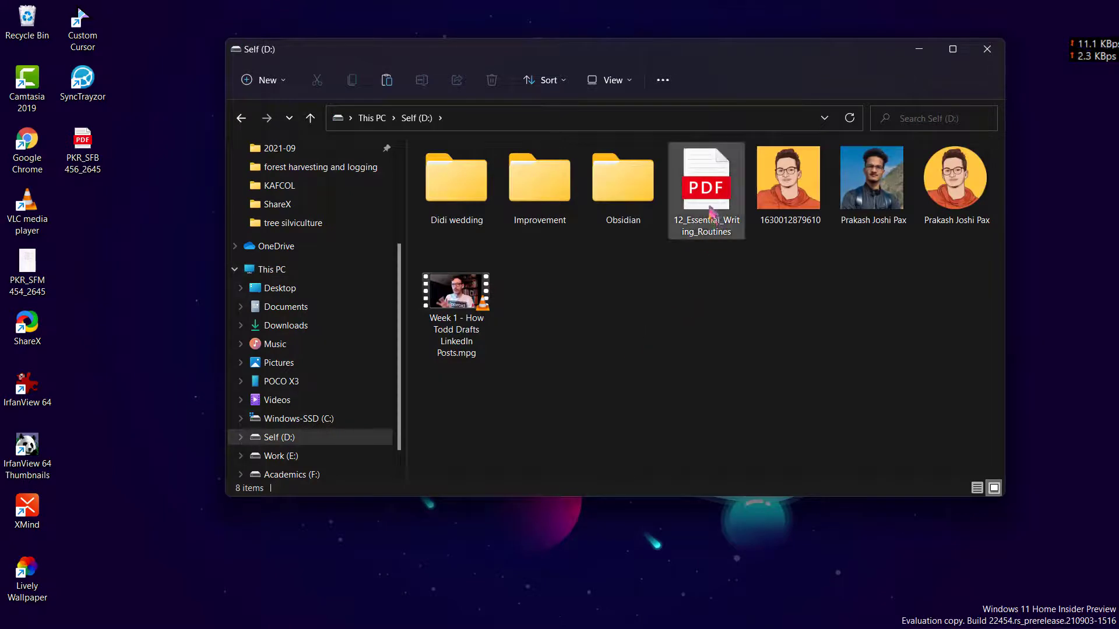
mouse_move(707, 188)
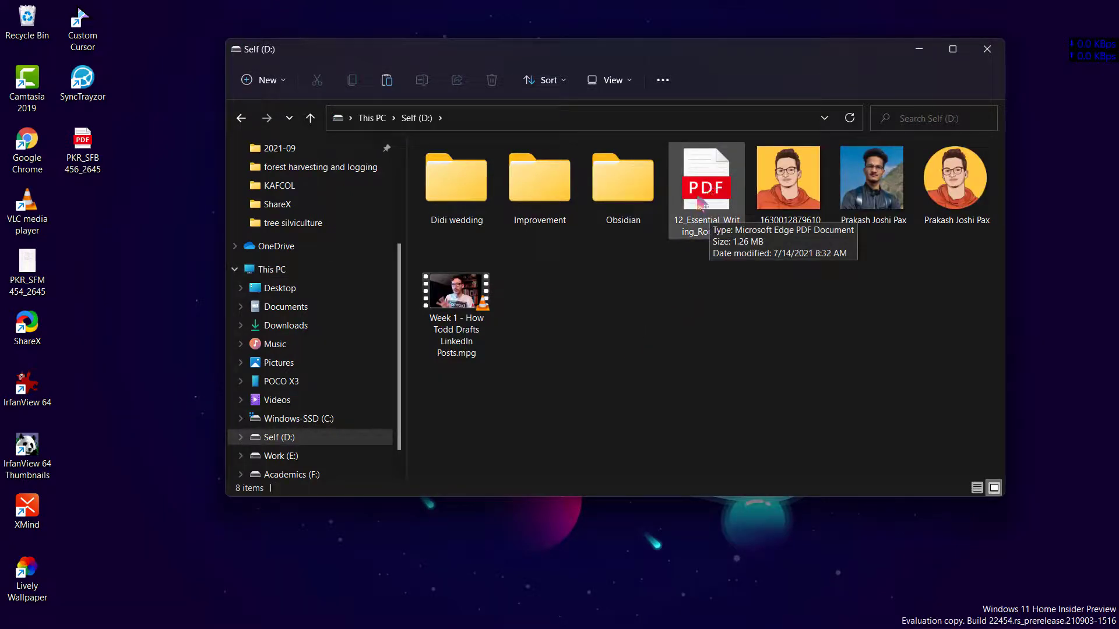
Step: Copy the 12_Essential_Writing_Routines PDF from Self (D:) and switch to the OneDrive folder
click(702, 203)
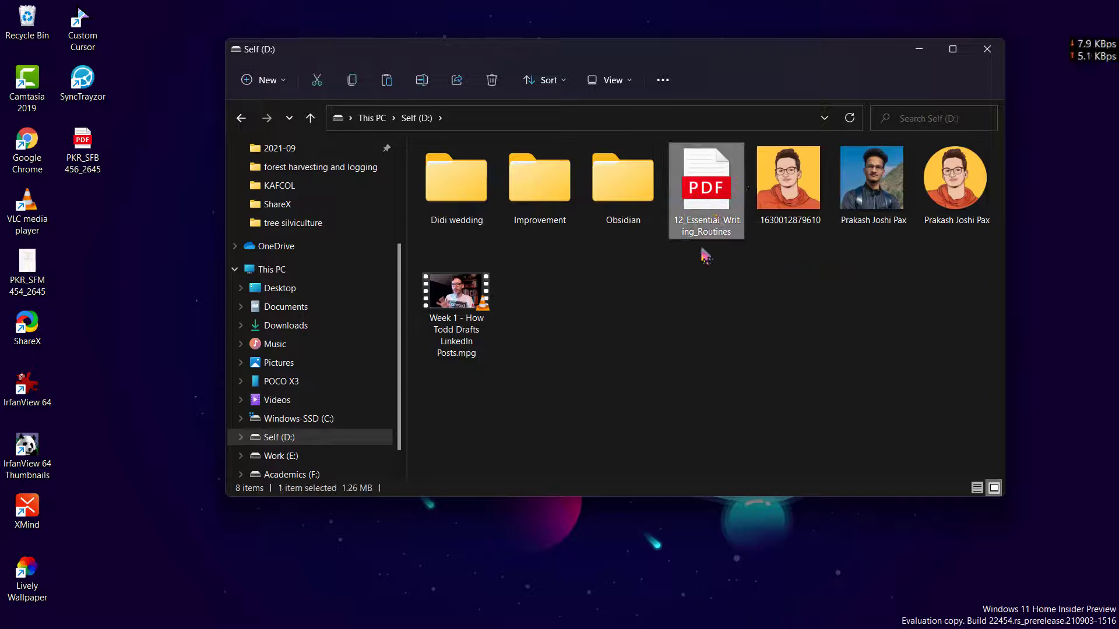
right_click(718, 175)
key(Escape)
right_click(702, 202)
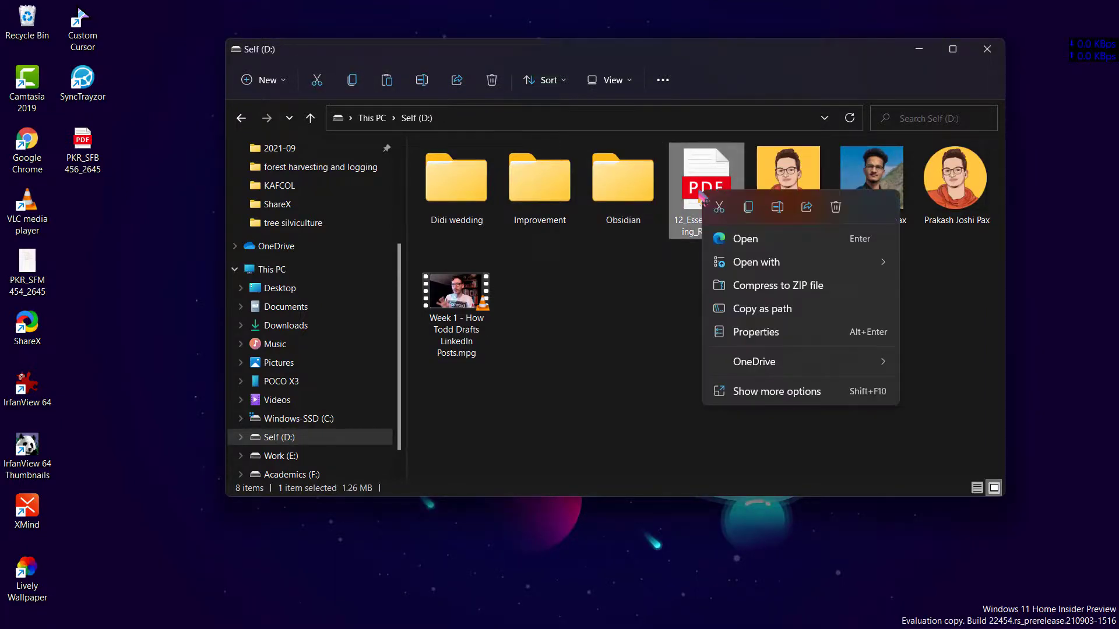
key(Escape)
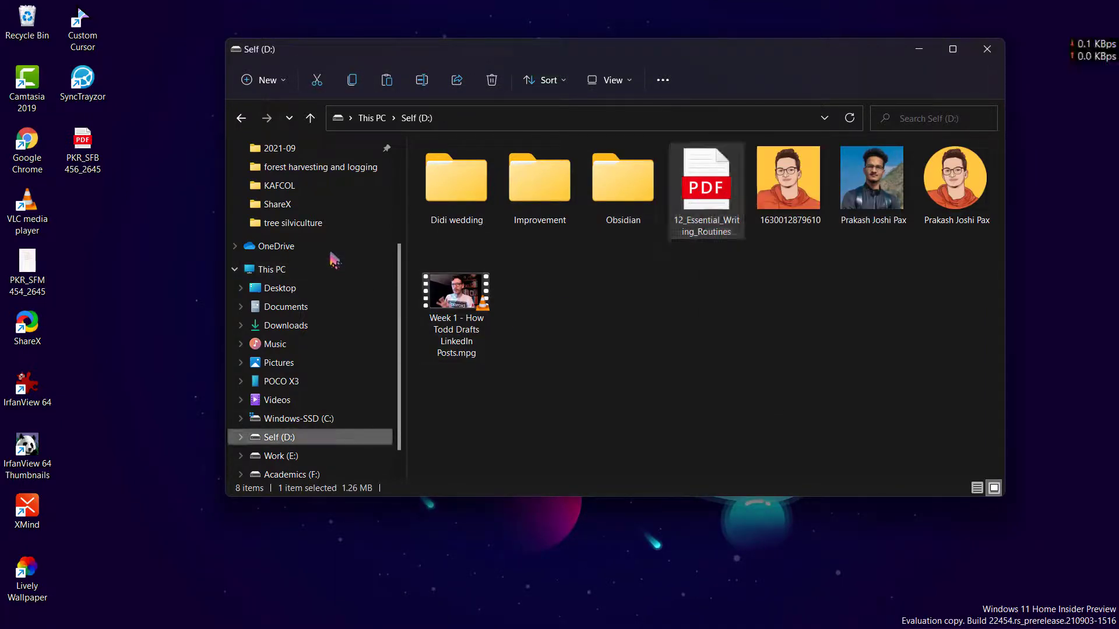
click(332, 246)
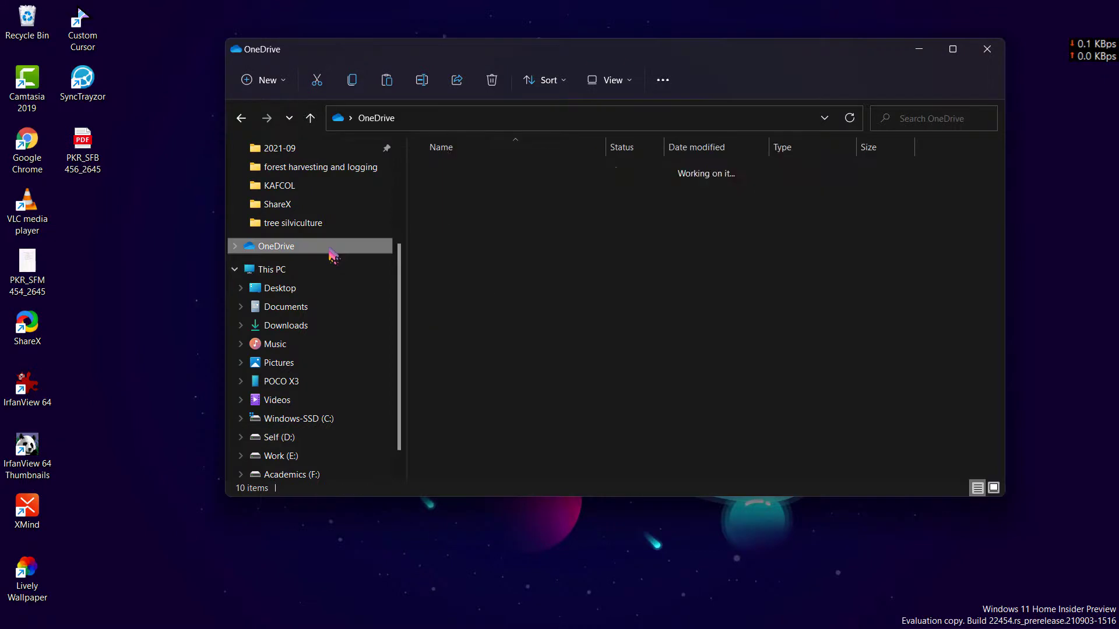
Step: Paste the PDF into OneDrive with Ctrl+V, then return to This PC
right_click(557, 454)
key(Escape)
key(ctrl+v)
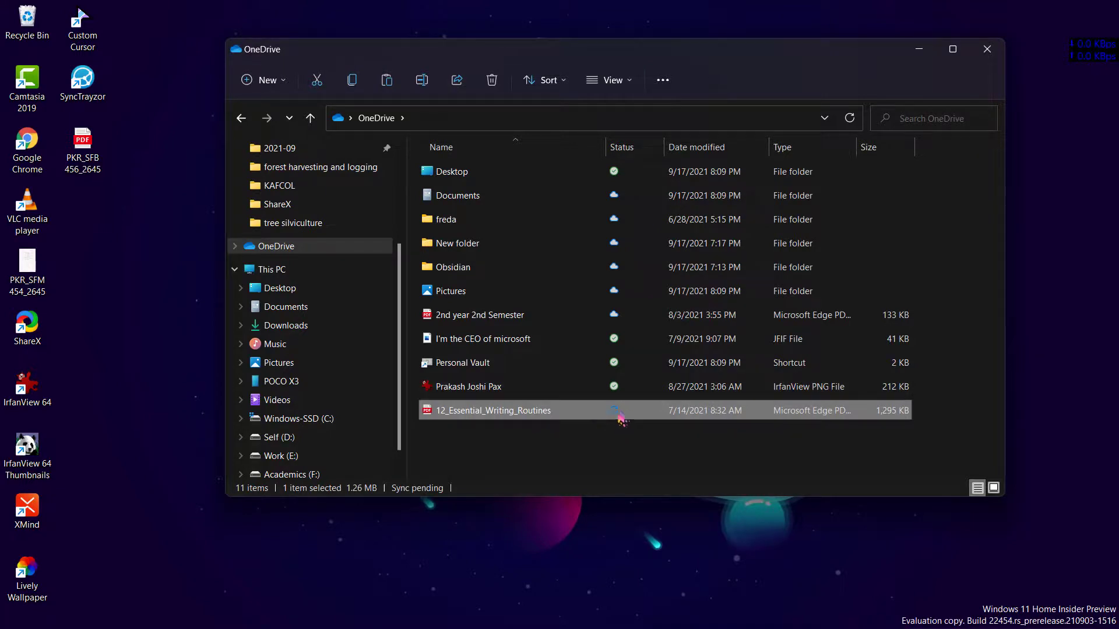
click(593, 434)
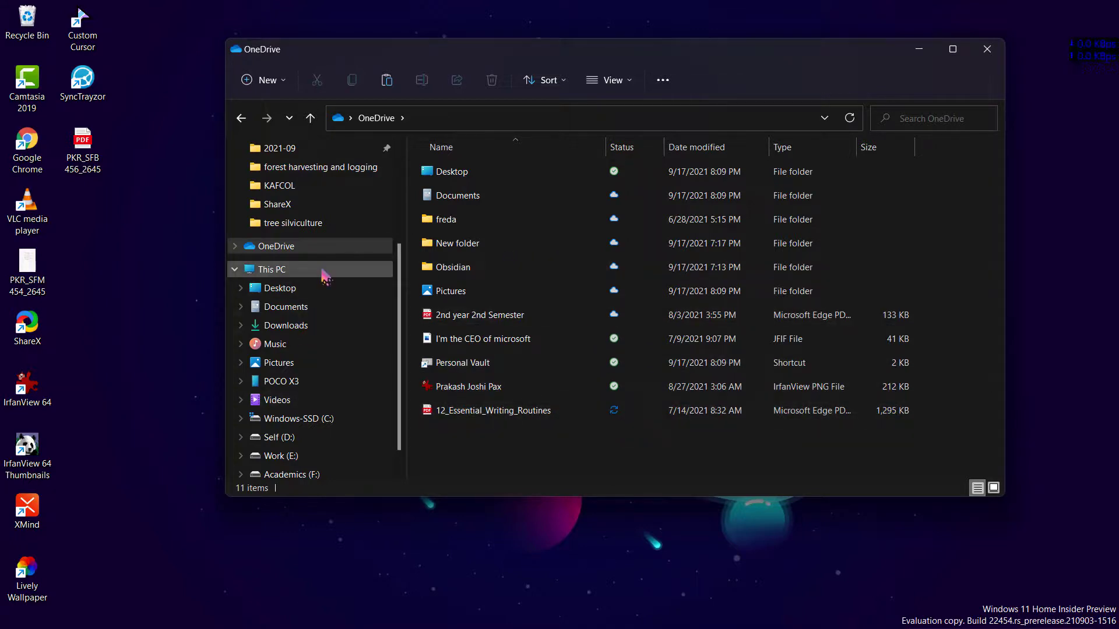
click(272, 269)
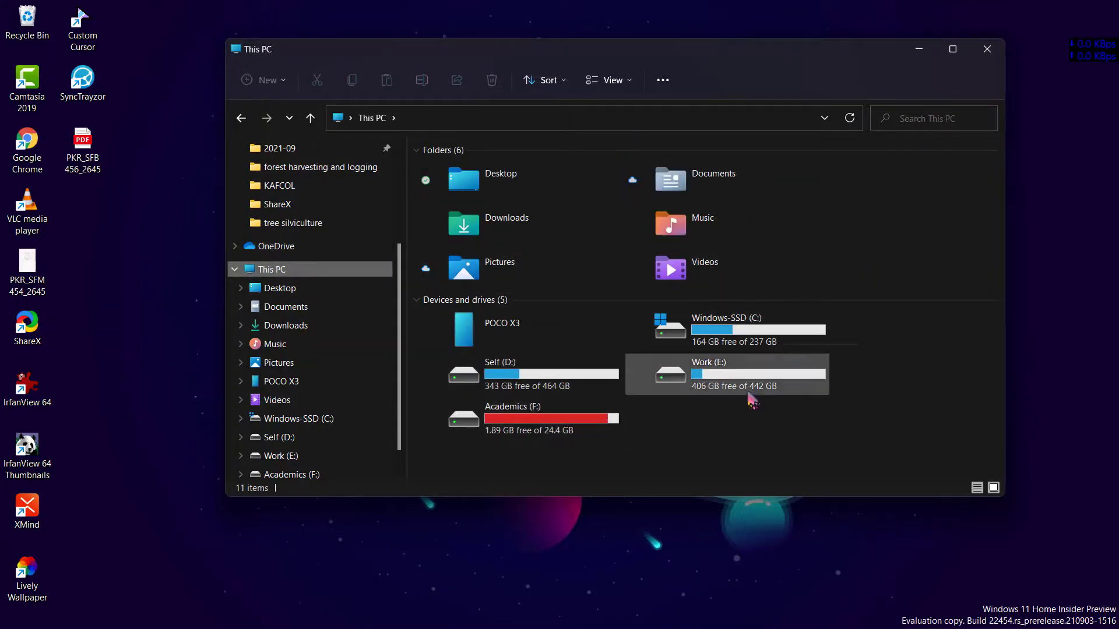
mouse_move(725, 374)
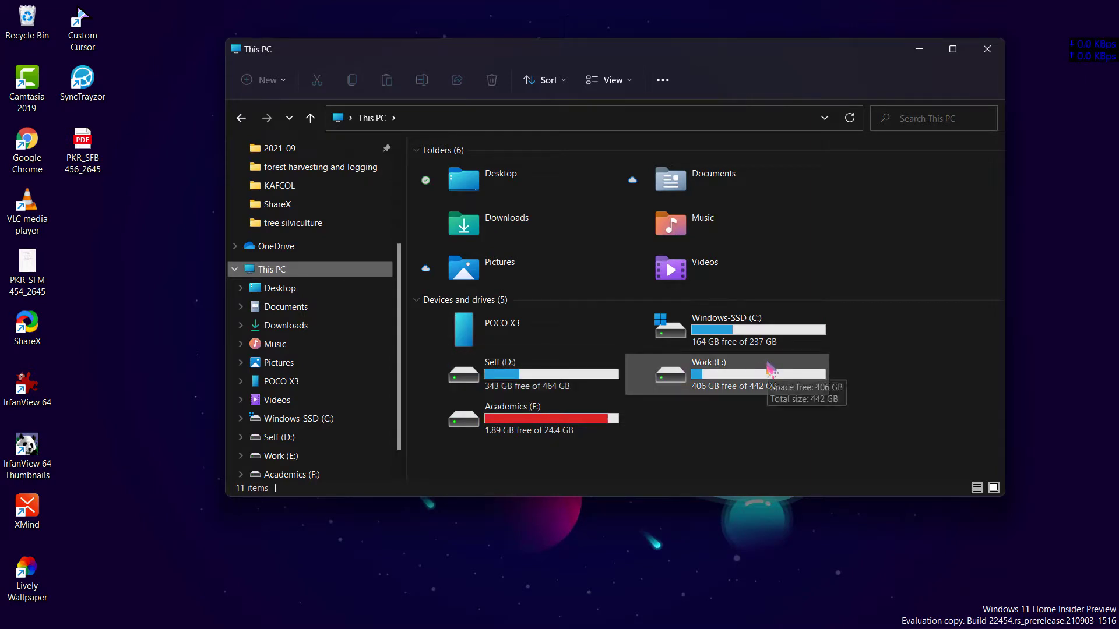
Step: Reopen the OneDrive folder and confirm 12_Essential_Writing_Routines shows the green synced tick
click(554, 394)
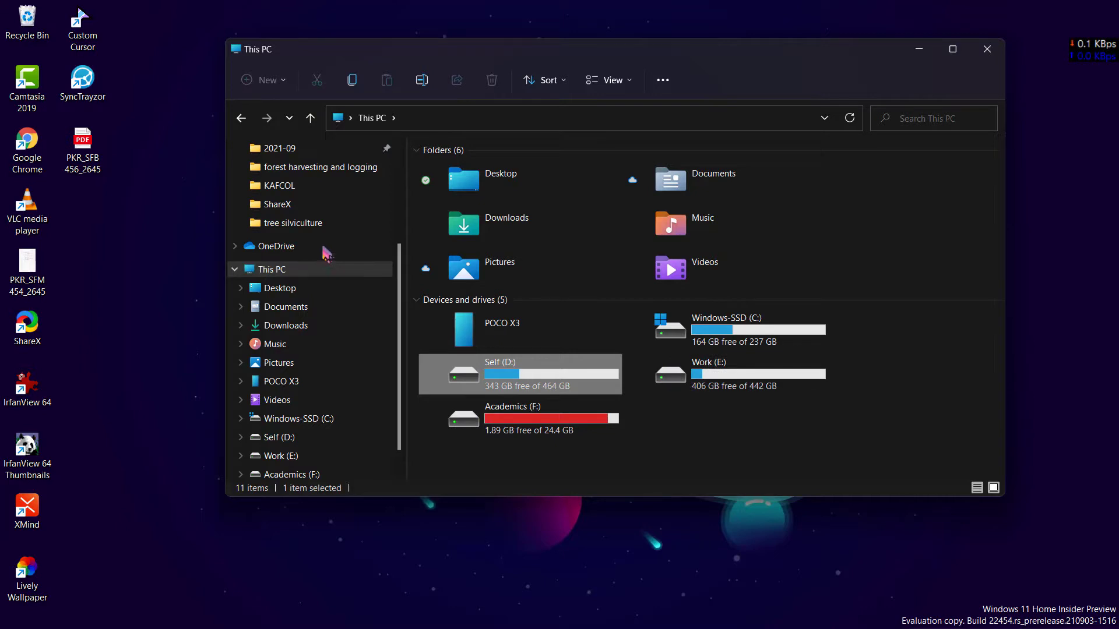
click(277, 246)
click(665, 410)
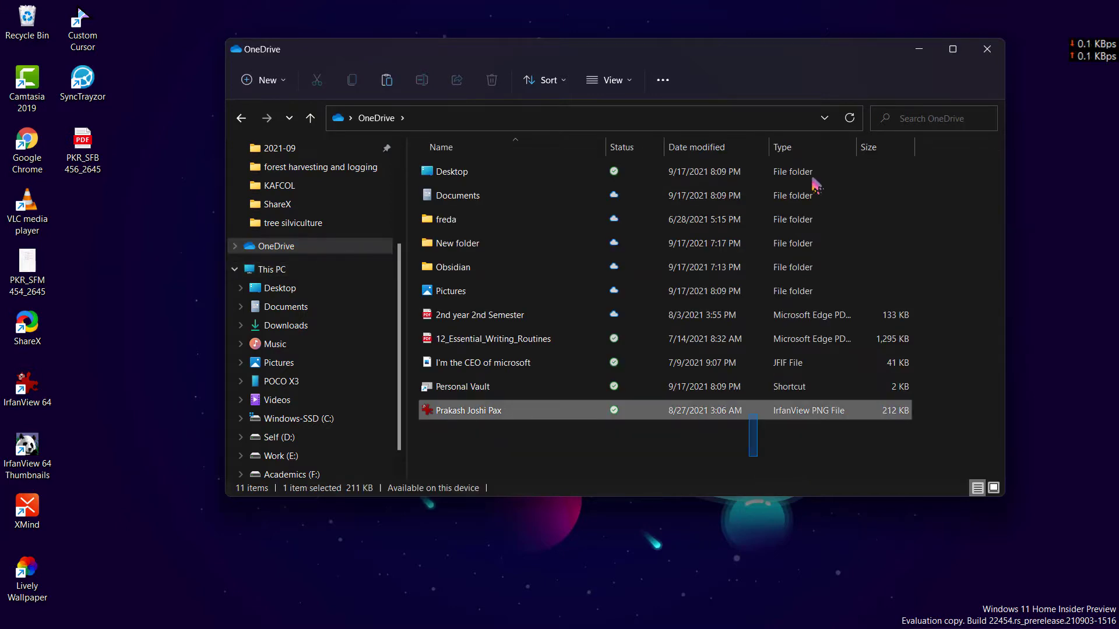
drag(757, 454, 816, 182)
click(715, 456)
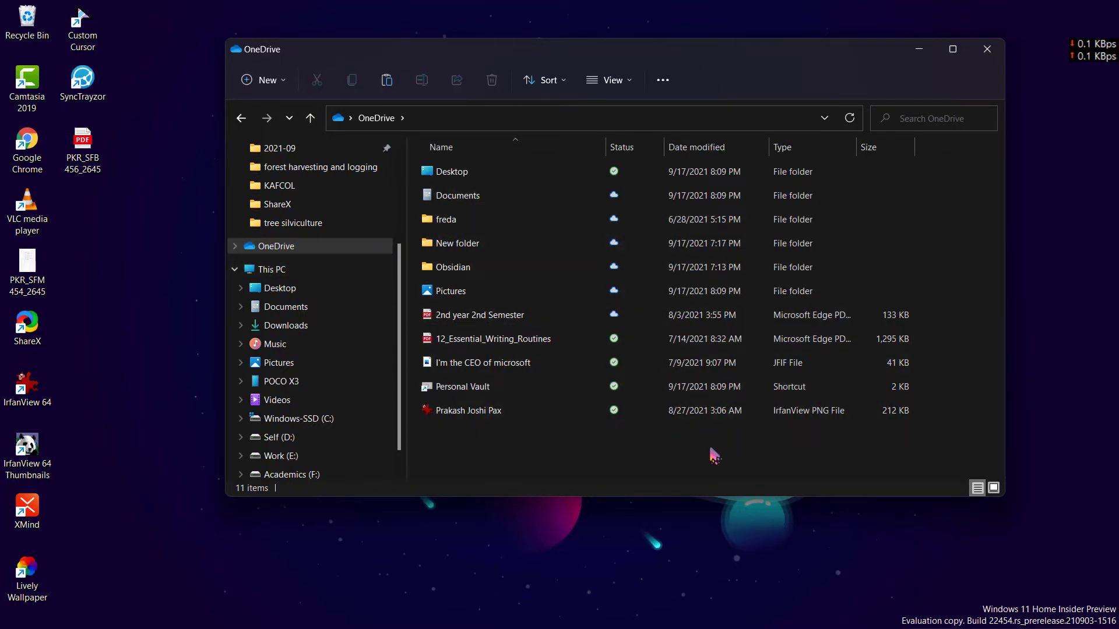